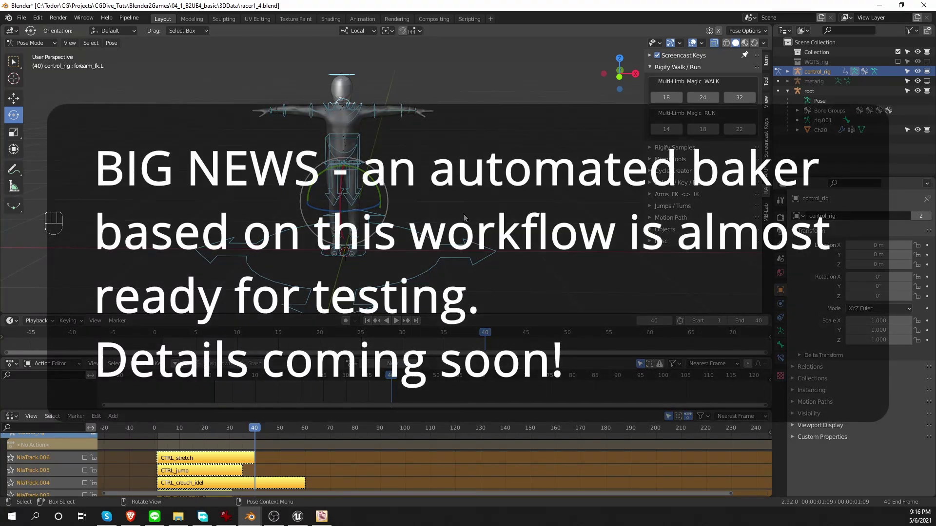
# Save the rig file as a new version named racer1_5.blend.
pyautogui.hotkey('ctrl', 'shift', 's')
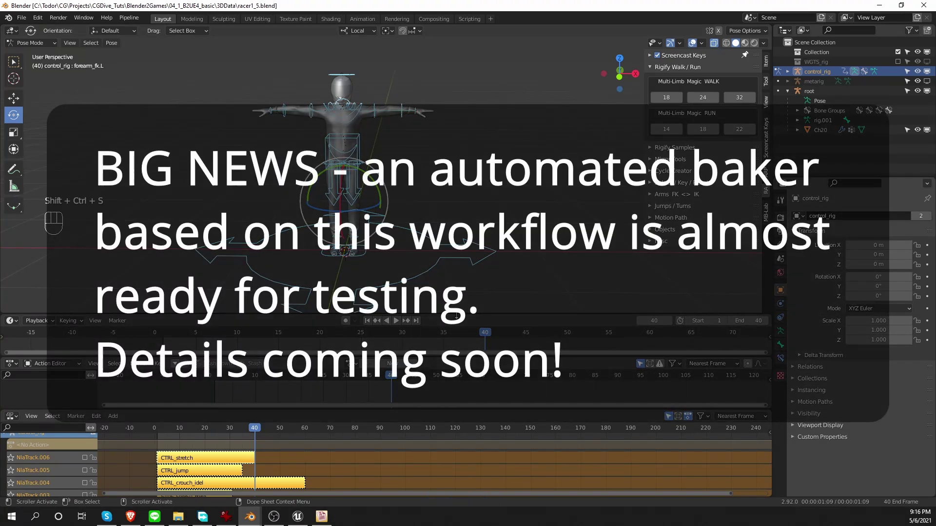
# Select the root rig, switch it into Pose Mode and select all its bones.
pyautogui.press('Tab')
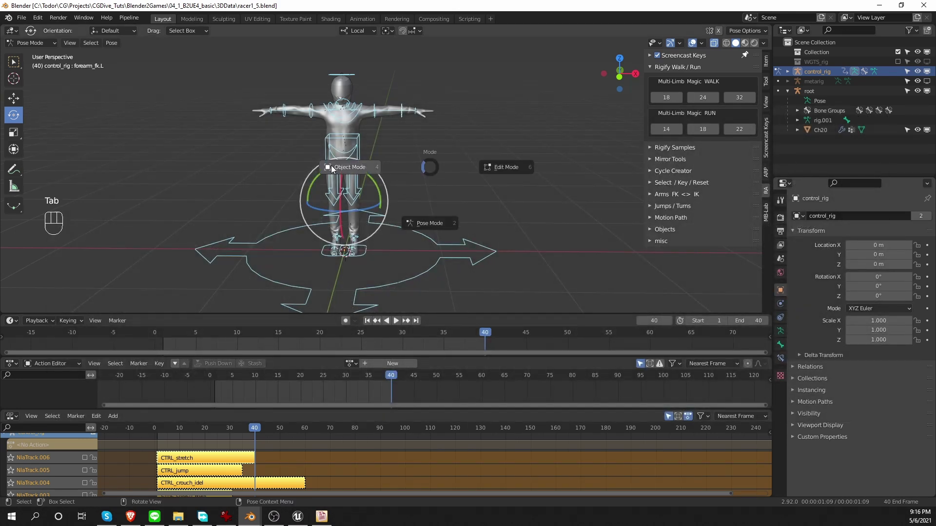
pyautogui.click(331, 168)
pyautogui.click(812, 95)
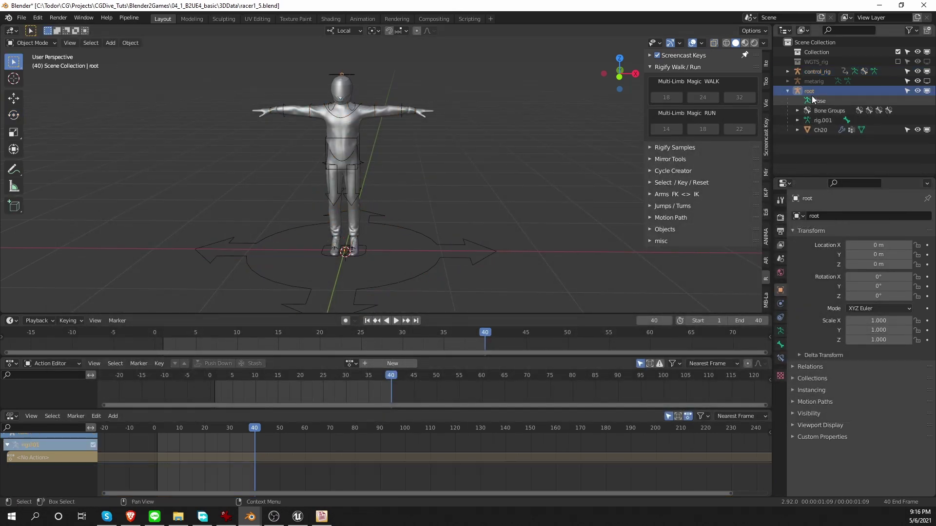
pyautogui.click(781, 331)
pyautogui.press('Tab')
pyautogui.click(465, 236)
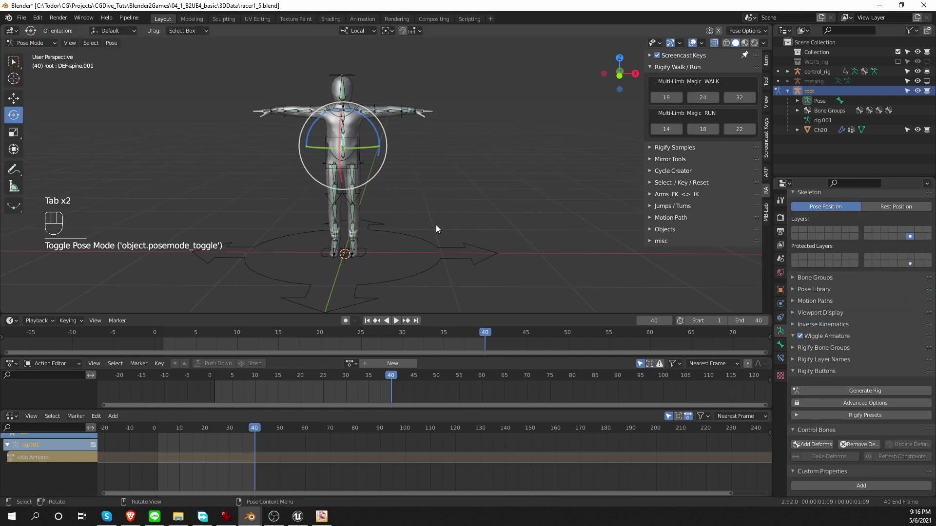
pyautogui.moveTo(312, 190); pyautogui.dragTo(294, 180, button='middle')
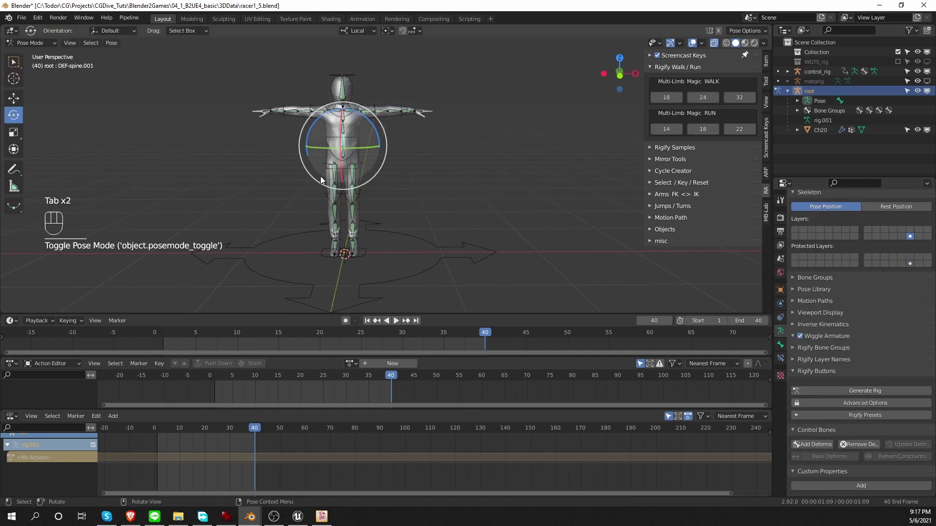
pyautogui.press('a')
# Resize the lower editors so the NLA editor fills the bottom area.
pyautogui.moveTo(612, 314); pyautogui.dragTo(611, 262)
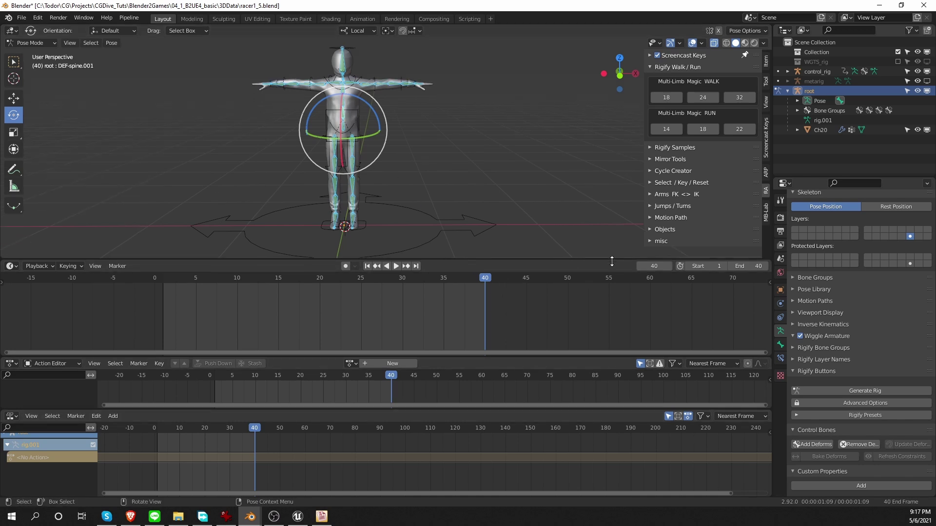
pyautogui.moveTo(597, 355); pyautogui.dragTo(582, 280)
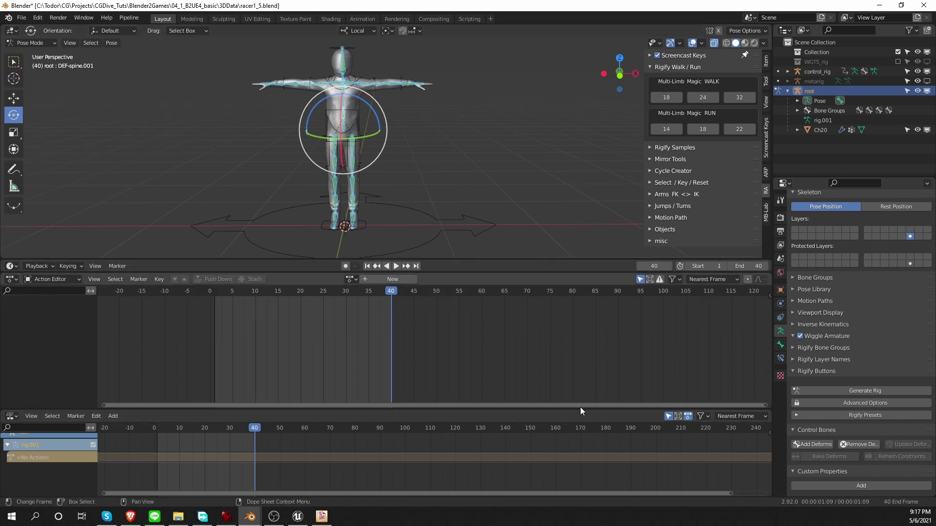
pyautogui.moveTo(580, 408); pyautogui.dragTo(633, 292)
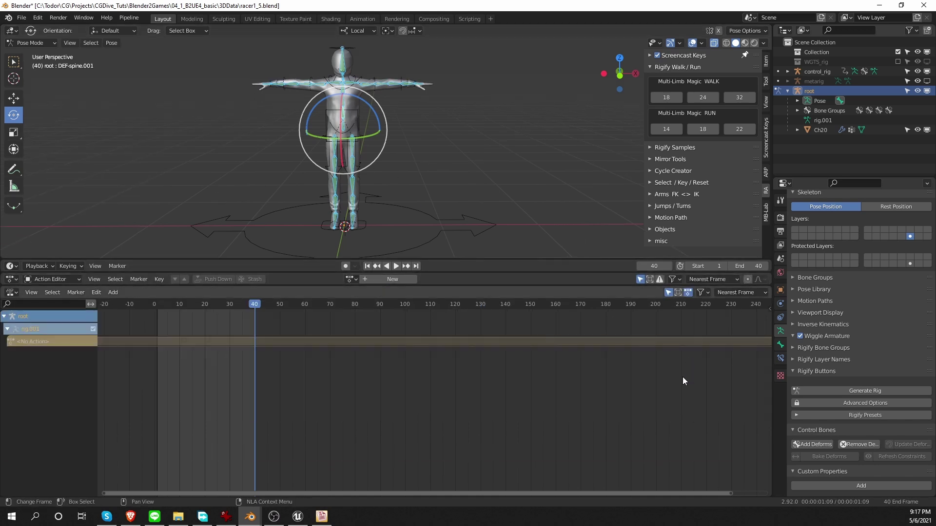
# Show unselected objects' NLA tracks, preview soloed CTRL_jump, then solo CTRL_idle at frame 60.
pyautogui.click(668, 293)
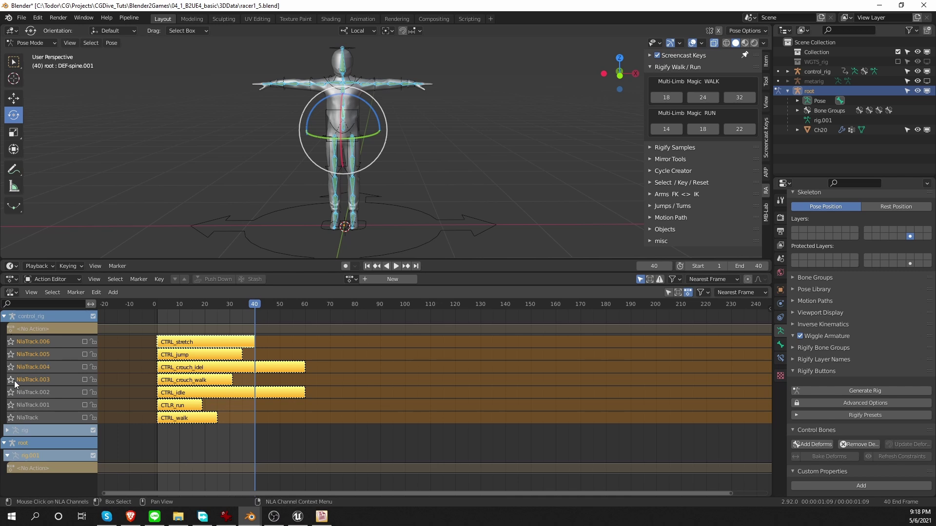
pyautogui.click(11, 355)
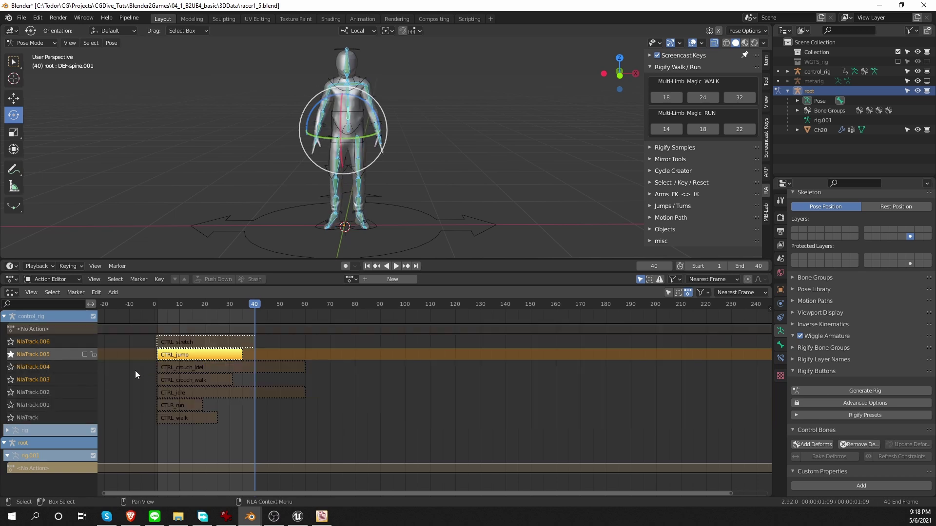
pyautogui.click(156, 302)
pyautogui.press('space')
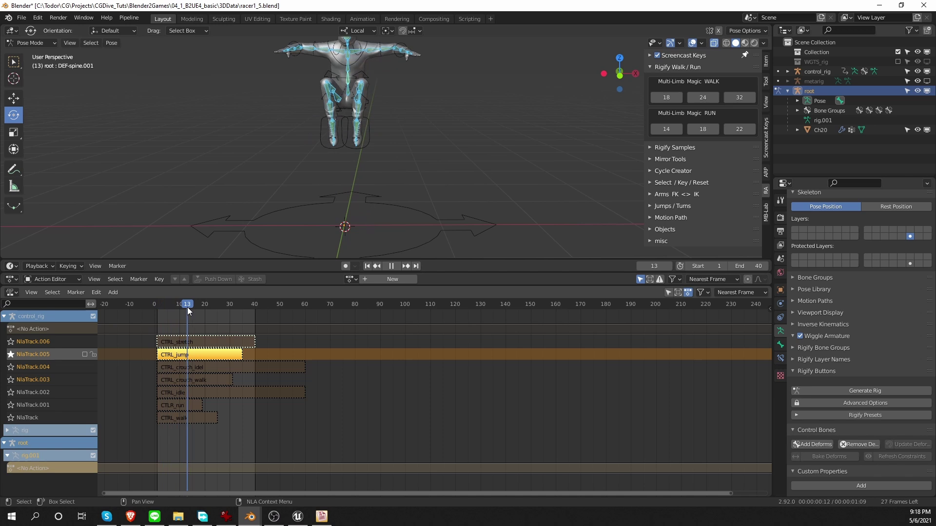
pyautogui.press('space')
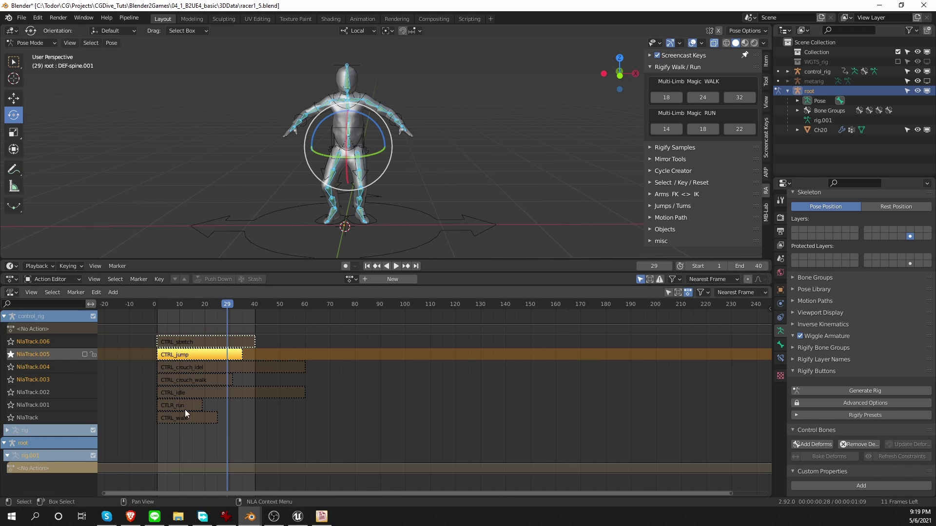
pyautogui.click(11, 393)
pyautogui.moveTo(229, 304); pyautogui.dragTo(305, 320)
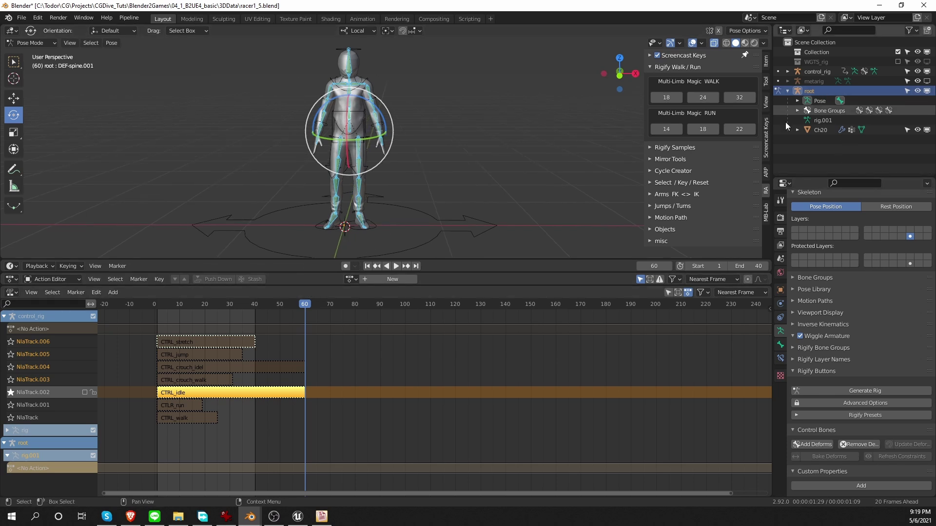
# Open Bake Action from the Pose > Animation menu, then cancel it.
pyautogui.moveTo(319, 141); pyautogui.dragTo(311, 143, button='middle')
pyautogui.click(111, 43)
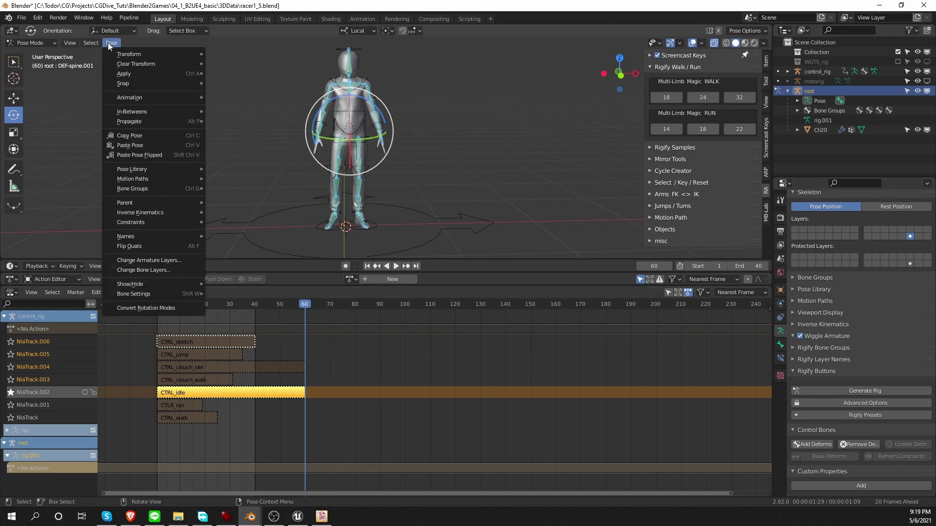
pyautogui.moveTo(131, 100)
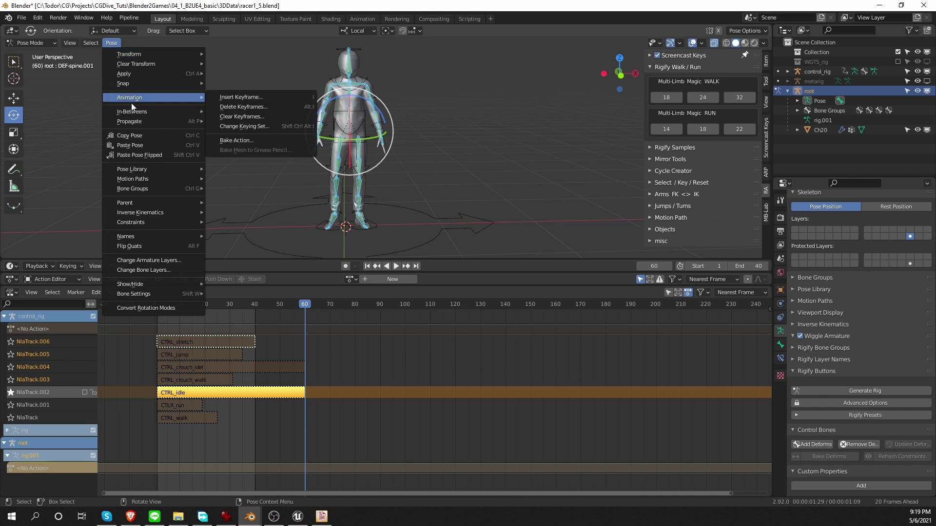
pyautogui.click(257, 142)
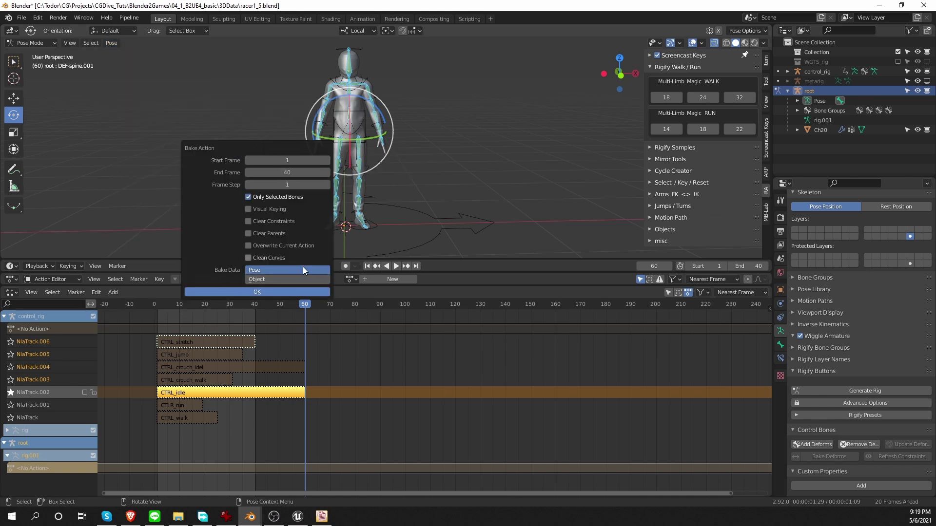
pyautogui.click(232, 139)
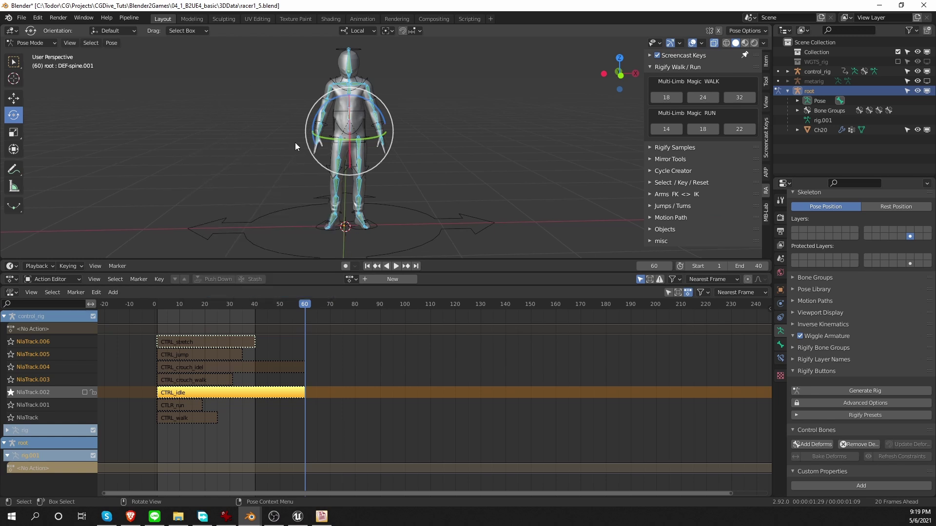
# Run Bake Action through the F3 search using 'bake an'.
pyautogui.press('F3')
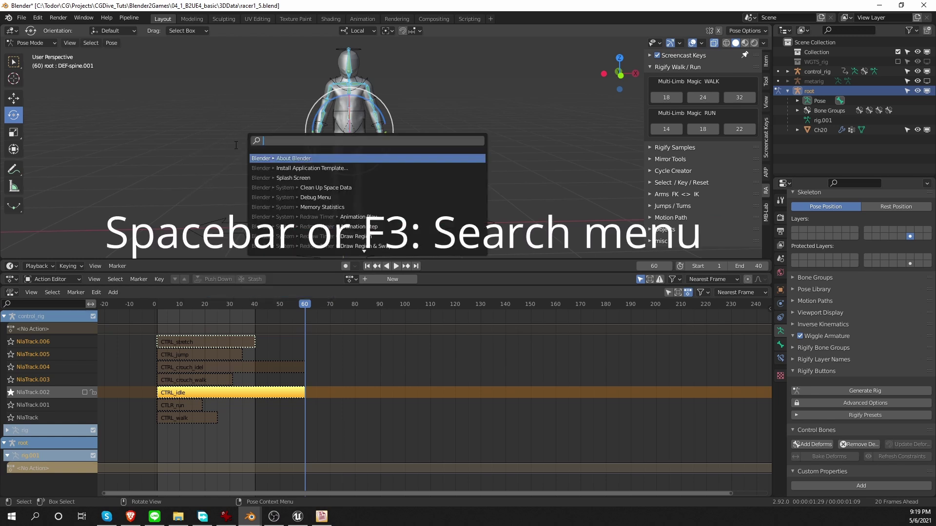
pyautogui.press('Escape')
pyautogui.press('F3')
pyautogui.press('Escape')
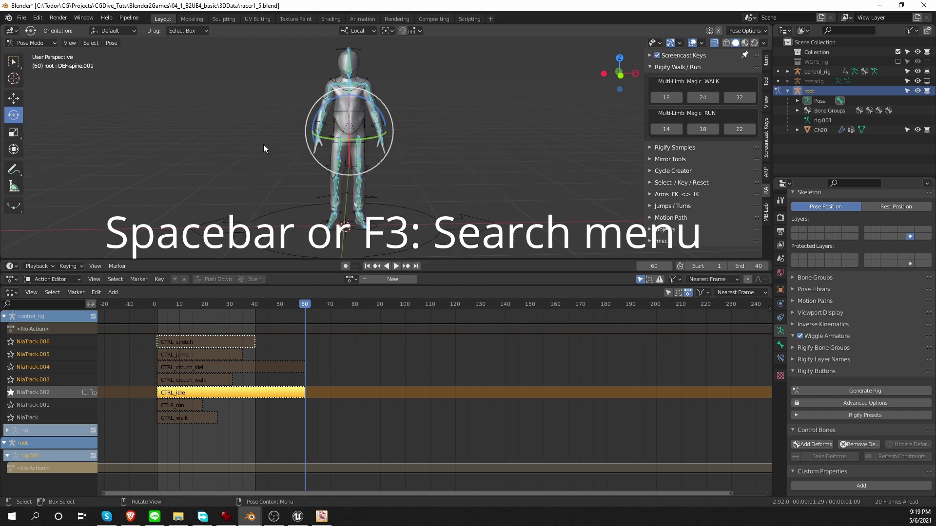
pyautogui.press('F3')
pyautogui.write('bake an')
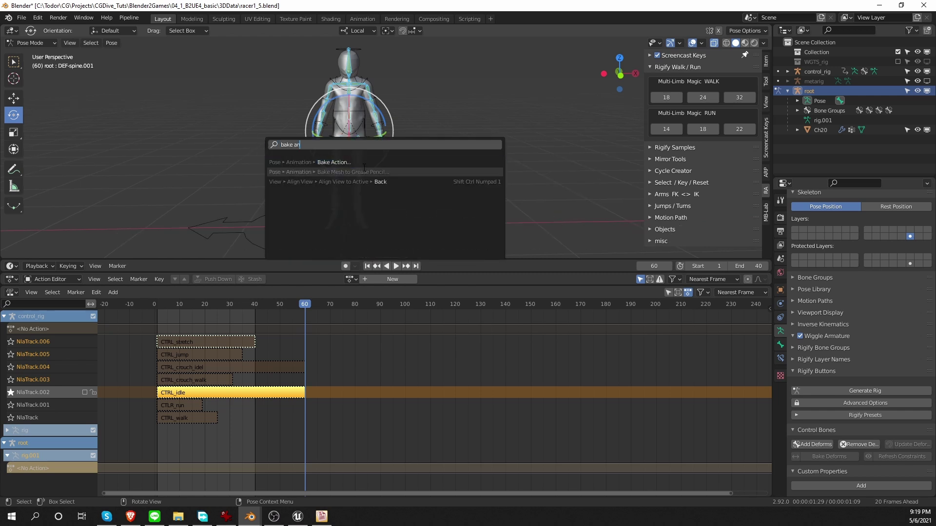
pyautogui.click(361, 162)
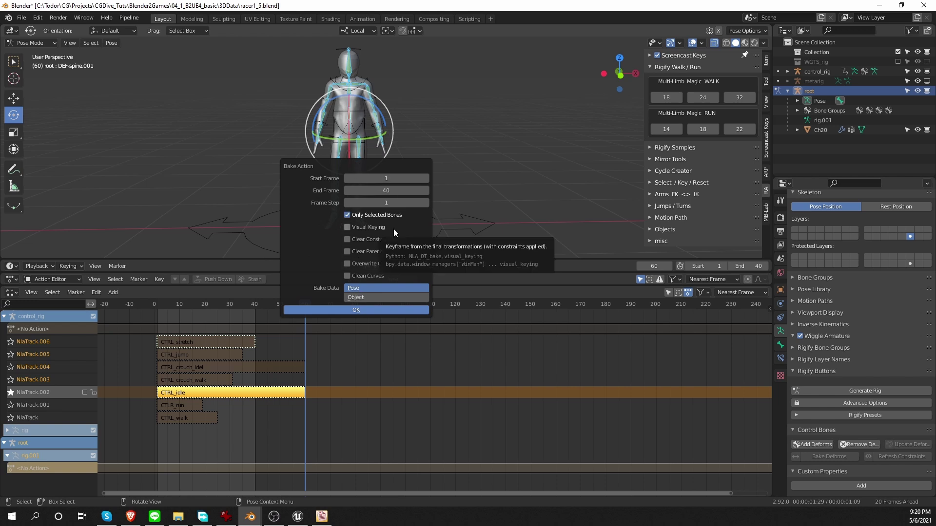
# Move the Bake Action dialog beside the character and enable Visual Keying.
pyautogui.moveTo(367, 166); pyautogui.dragTo(539, 79)
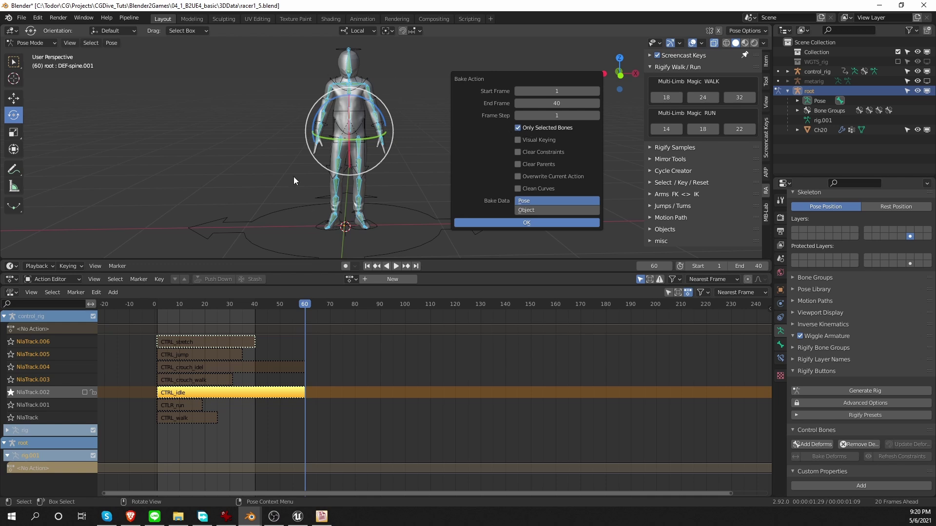
pyautogui.click(518, 139)
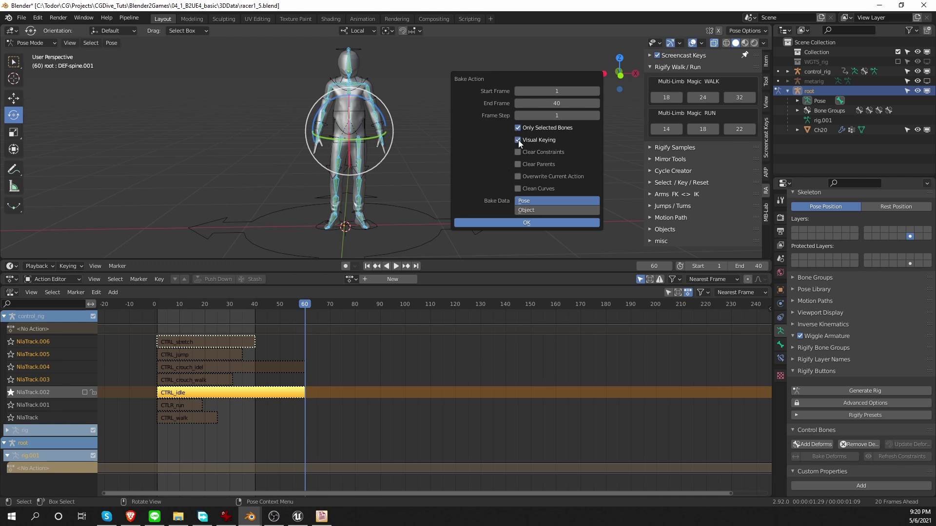
# Enable Clear Parents and Overwrite Current Action, and set the bake End Frame to 60.
pyautogui.click(544, 164)
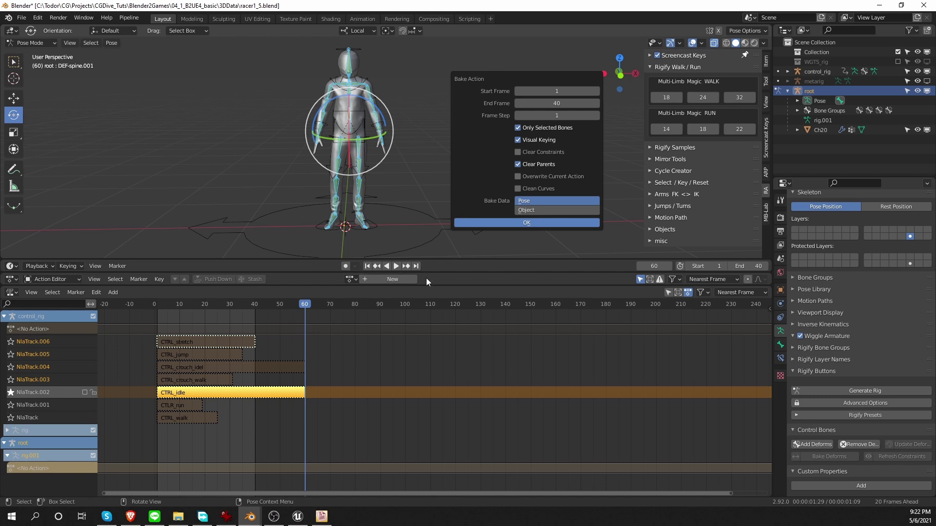
pyautogui.click(517, 176)
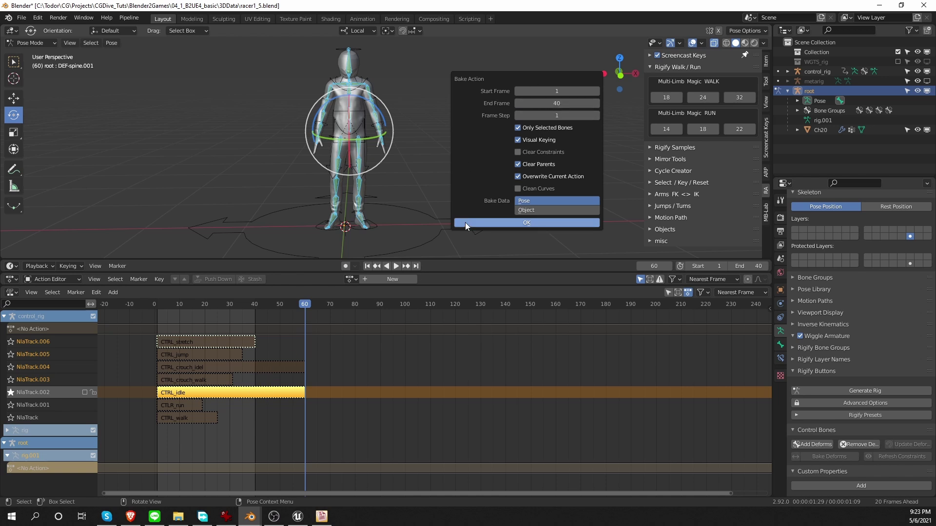
pyautogui.click(571, 104)
pyautogui.write('60')
pyautogui.press('Return')
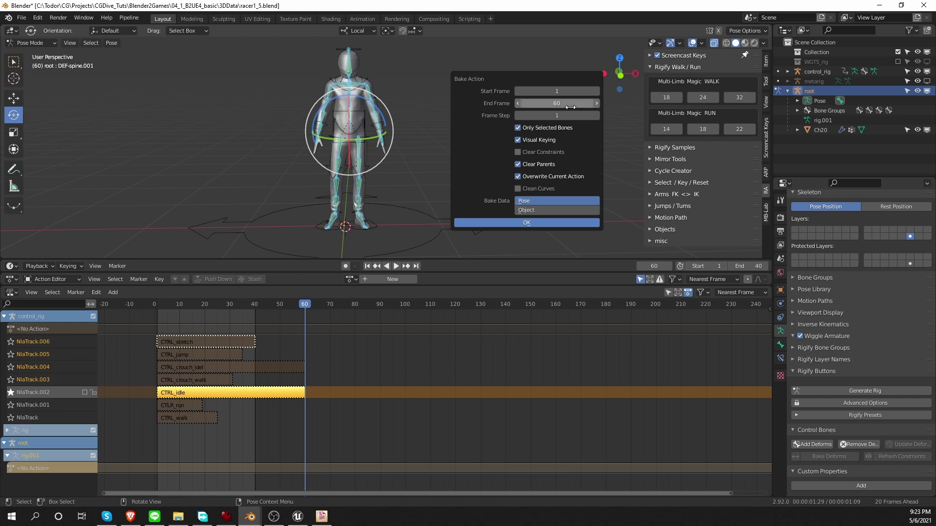
# Bake the idle animation, name the action Idle, and push it down onto an NLA track.
pyautogui.click(534, 224)
pyautogui.moveTo(367, 286); pyautogui.dragTo(367, 313)
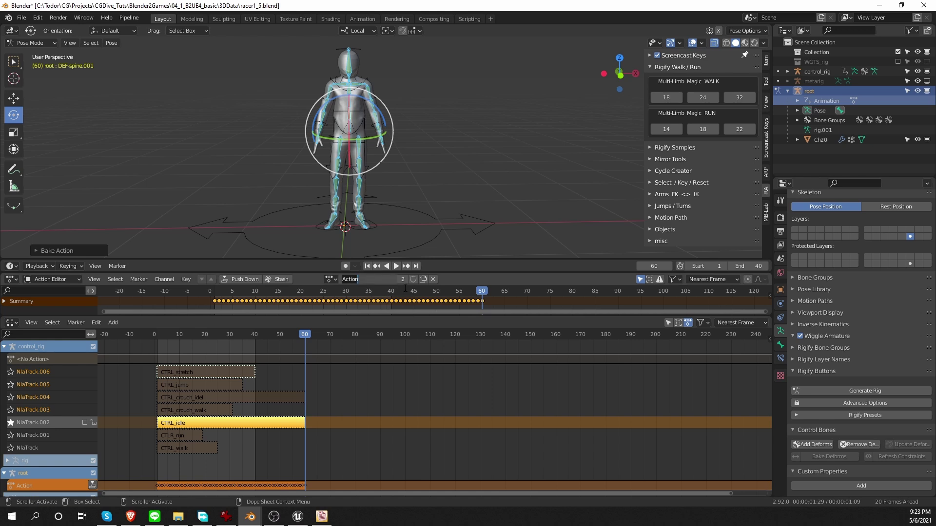
pyautogui.write('Idle')
pyautogui.press('Return')
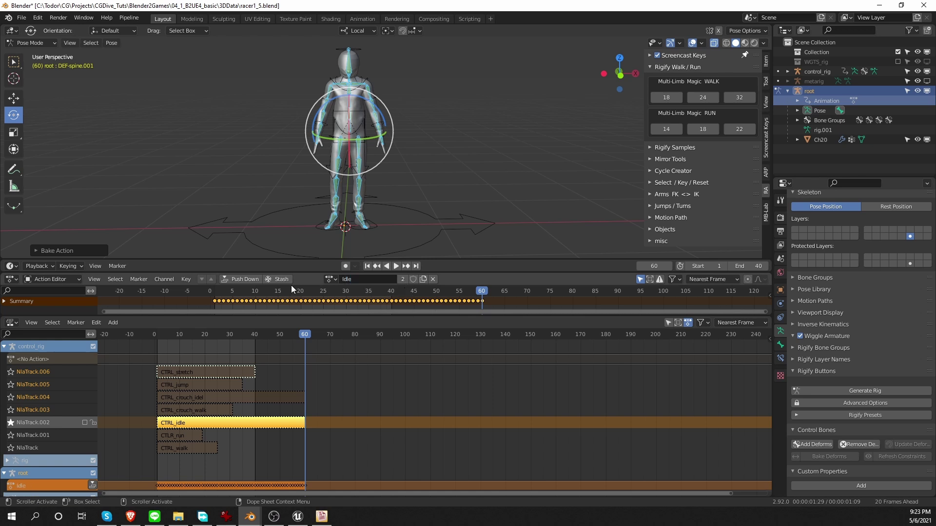
pyautogui.click(247, 279)
pyautogui.scroll(-2, 169, 476)
pyautogui.scroll(-3, 80, 455)
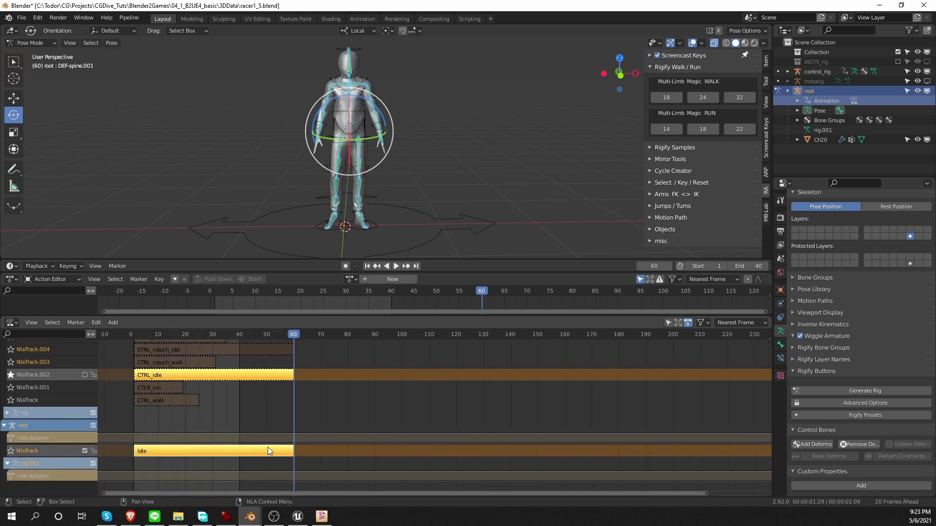
# Solo the walk control track and open Bake Action with End Frame 24.
pyautogui.press('Home')
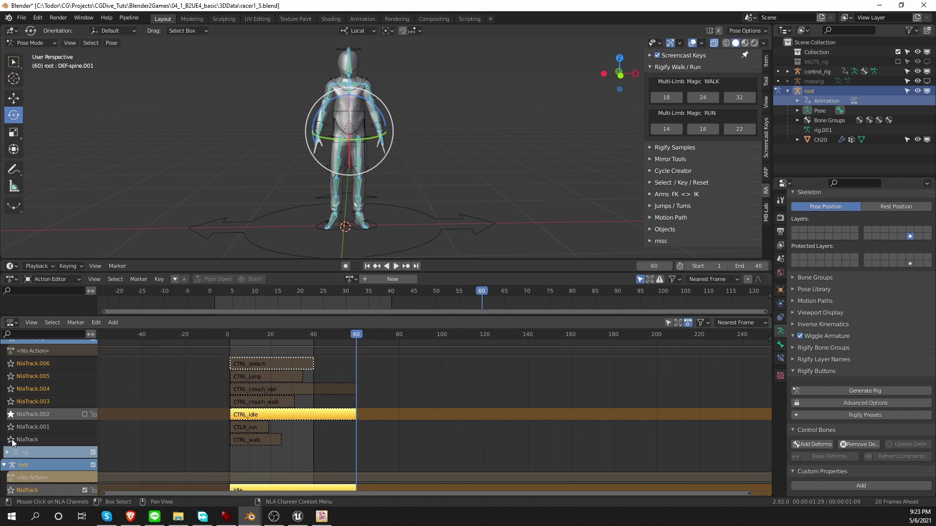
pyautogui.click(11, 440)
pyautogui.moveTo(350, 246); pyautogui.dragTo(349, 146, button='middle')
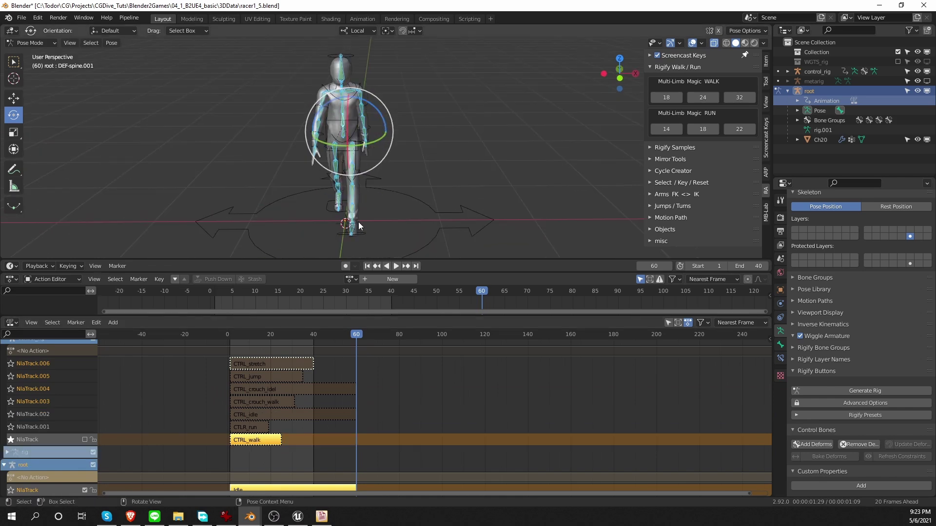
pyautogui.press('F3')
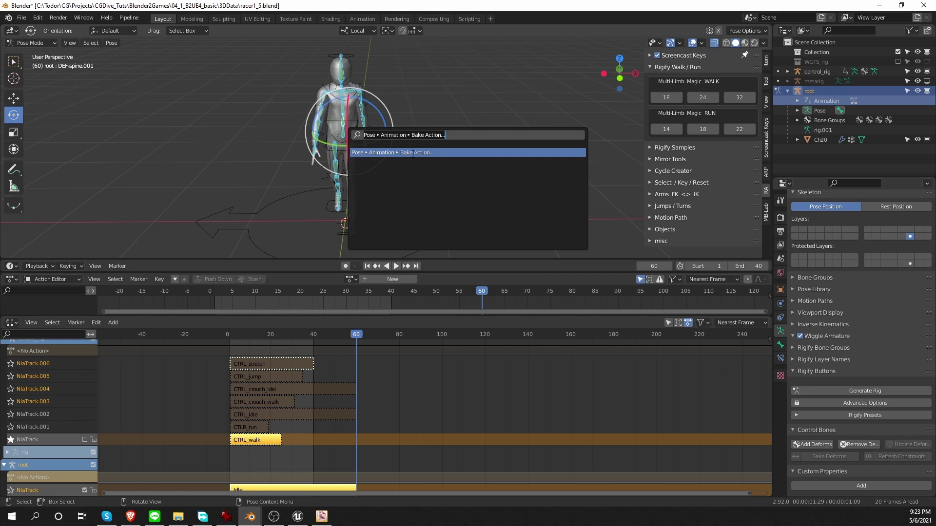
pyautogui.click(419, 153)
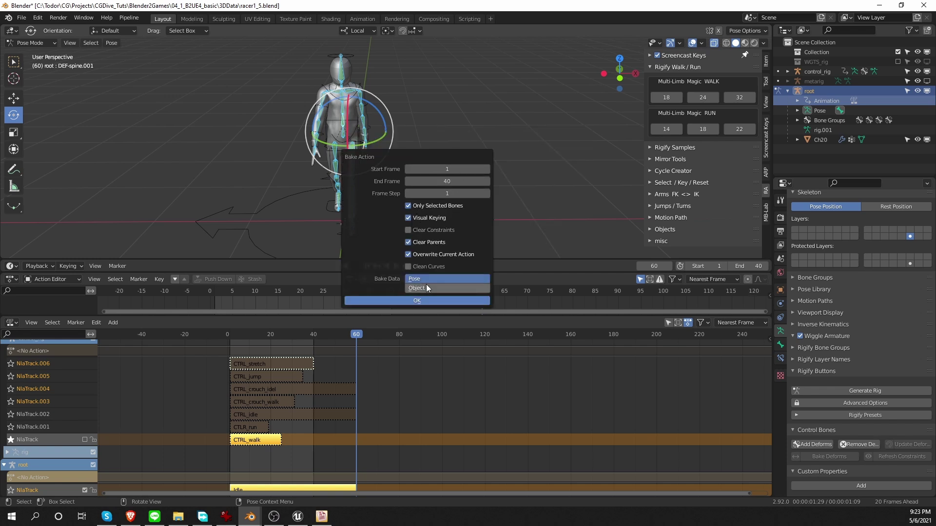
pyautogui.click(455, 181)
pyautogui.write('24')
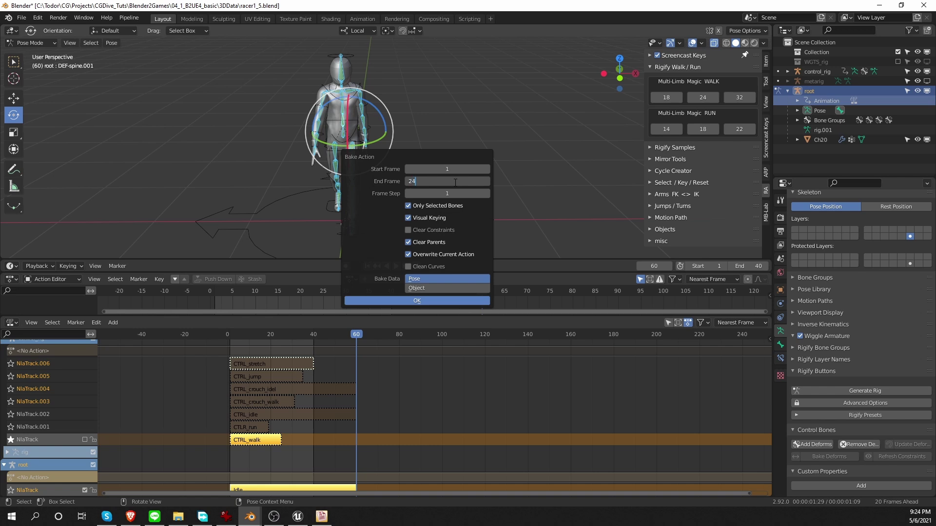
pyautogui.press('Return')
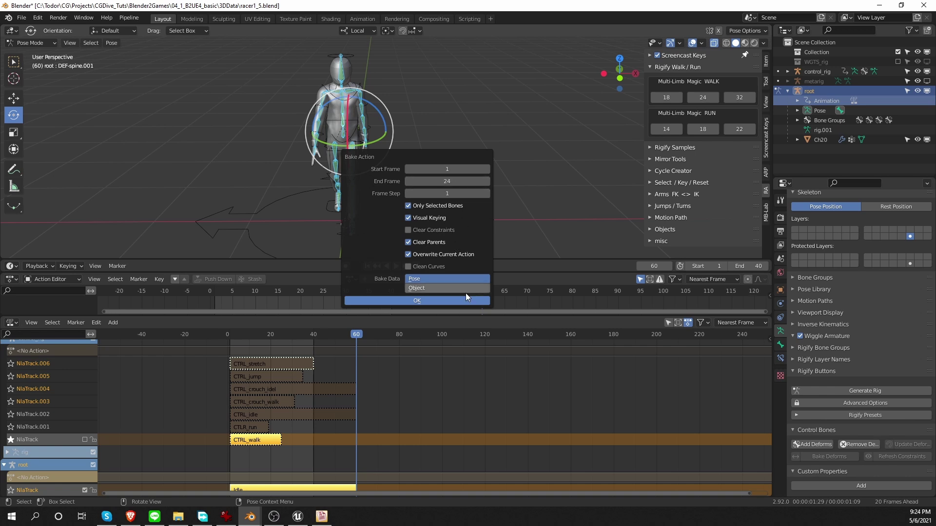
# Bake frames 1–24, rename the action Walk, and push it down to the NLA.
pyautogui.click(431, 300)
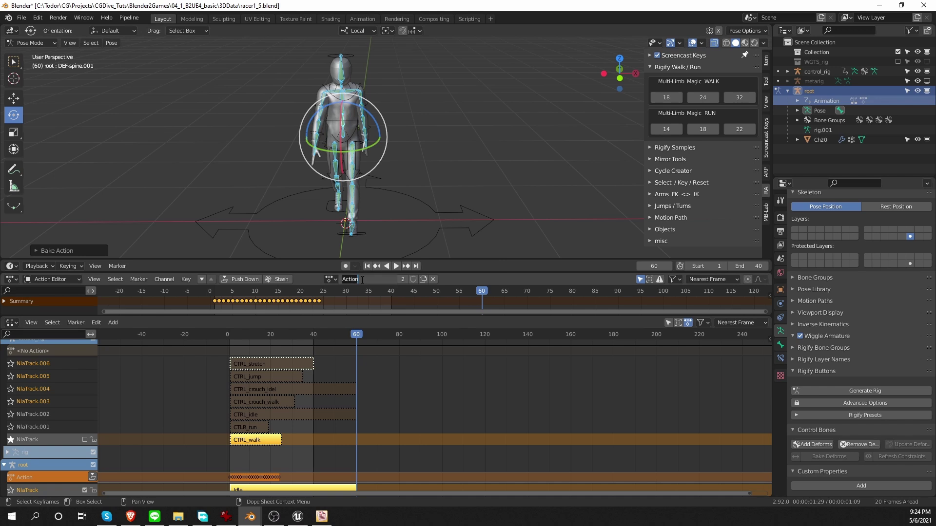
pyautogui.hotkey('ctrl', 'a')
pyautogui.write('Walk')
pyautogui.press('Return')
pyautogui.click(246, 281)
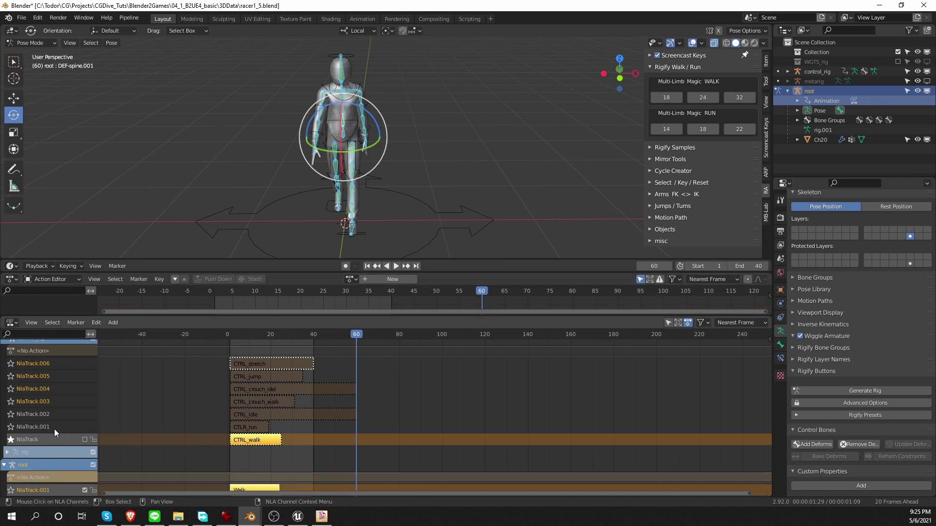
# Solo the run control track and open Bake Action with End Frame 18.
pyautogui.click(9, 427)
pyautogui.press('F3')
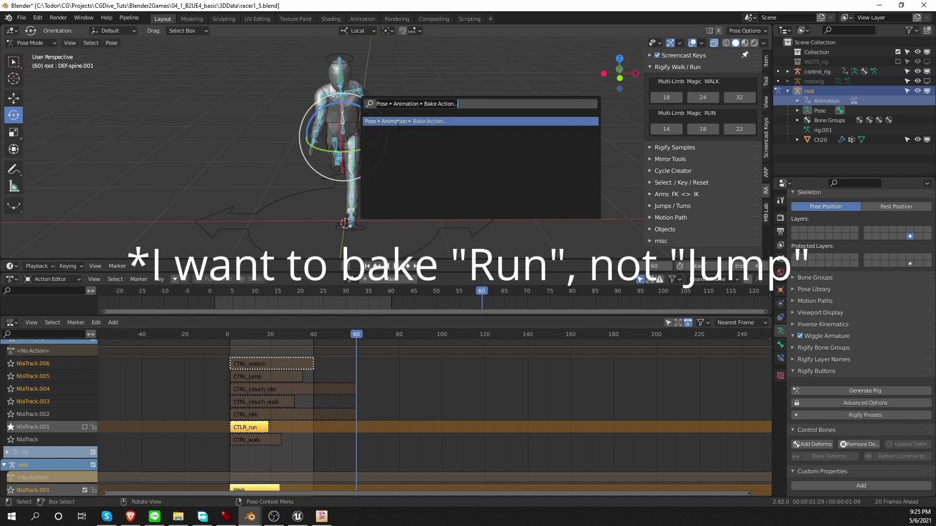
pyautogui.press('Return')
pyautogui.click(427, 153)
pyautogui.write('18')
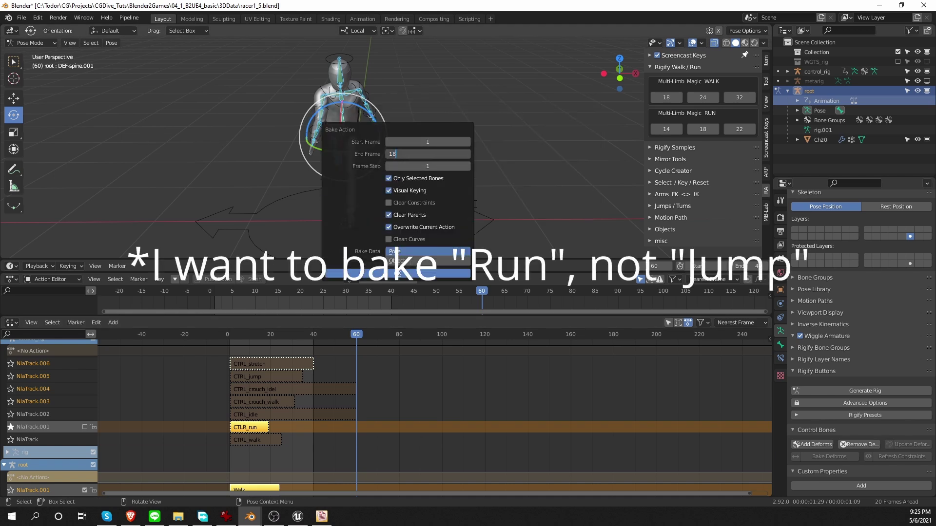
pyautogui.press('Return')
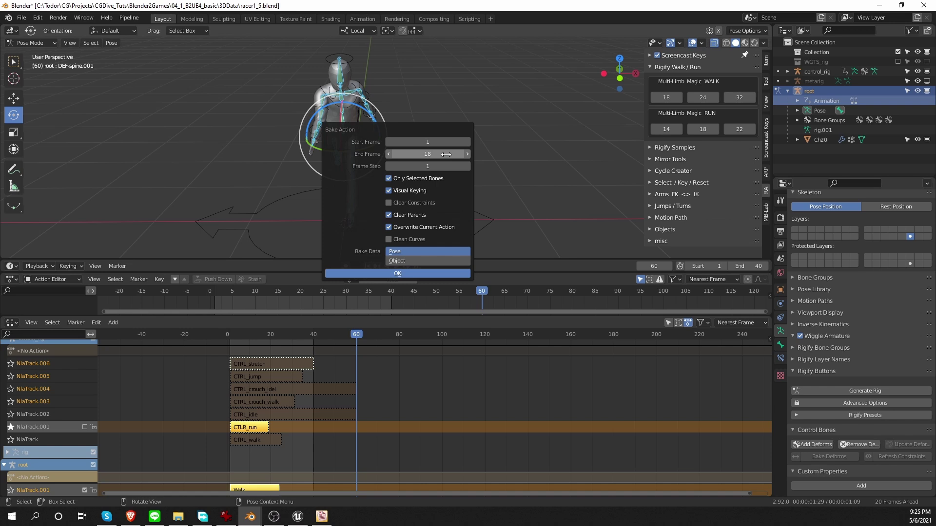
# Bake frames 1–18, rename the action Run, and push it down to the NLA.
pyautogui.click(405, 273)
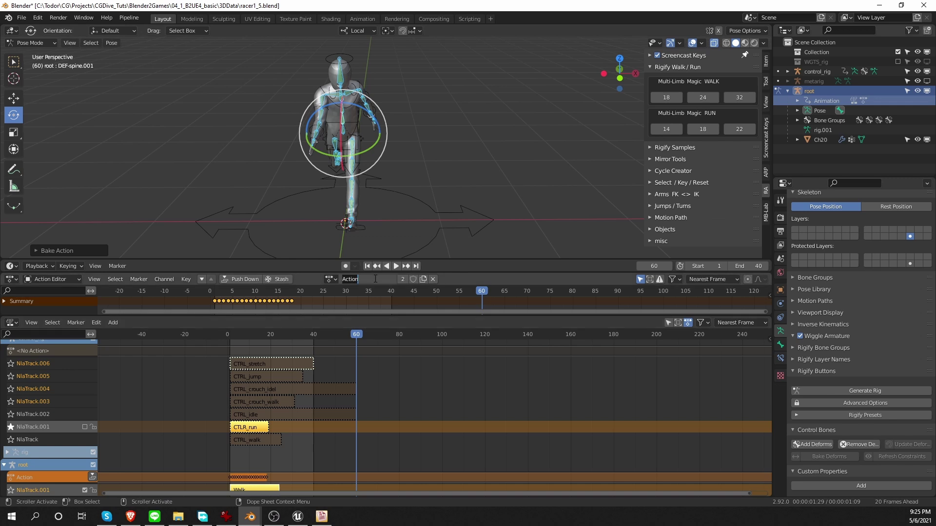
pyautogui.hotkey('ctrl', 'a')
pyautogui.write('Run')
pyautogui.press('Return')
pyautogui.click(240, 279)
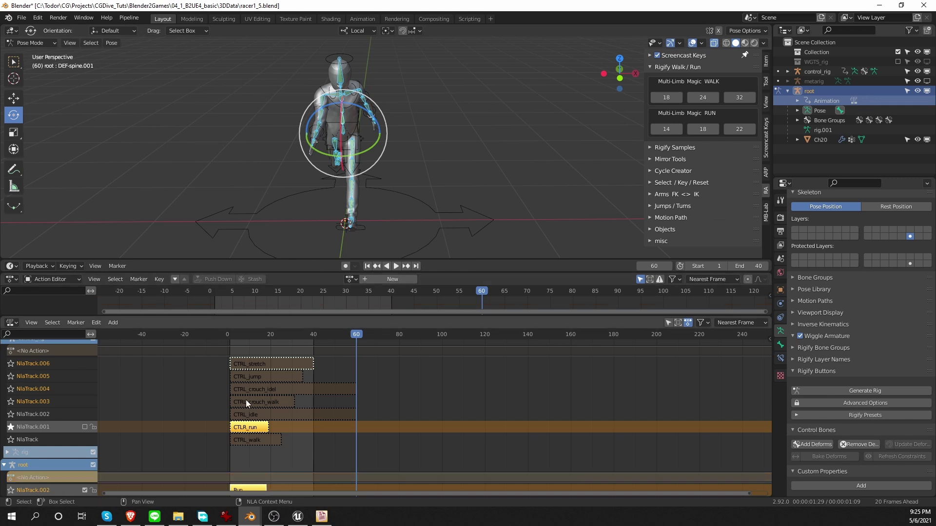
# Solo the crouch-idle control track and open Bake Action with End Frame 59.
pyautogui.click(10, 389)
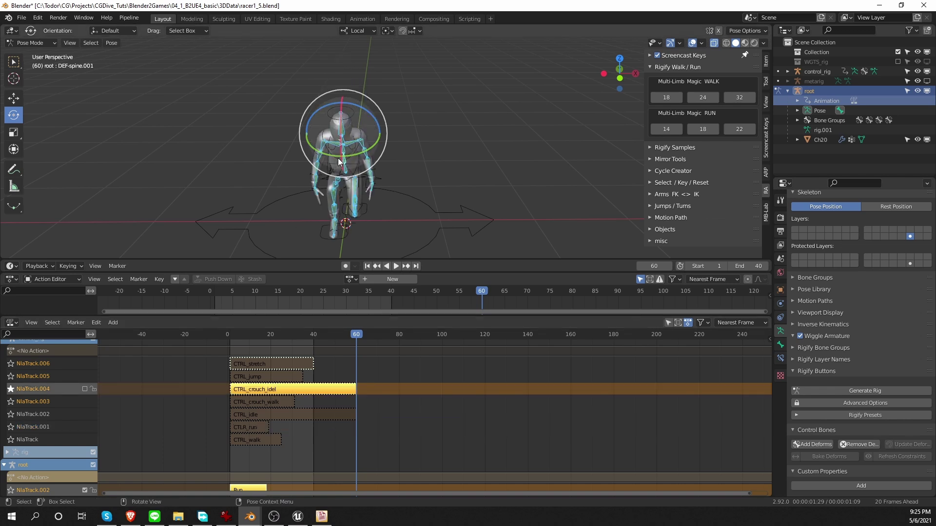
pyautogui.press('F3')
pyautogui.press('Return')
pyautogui.click(392, 203)
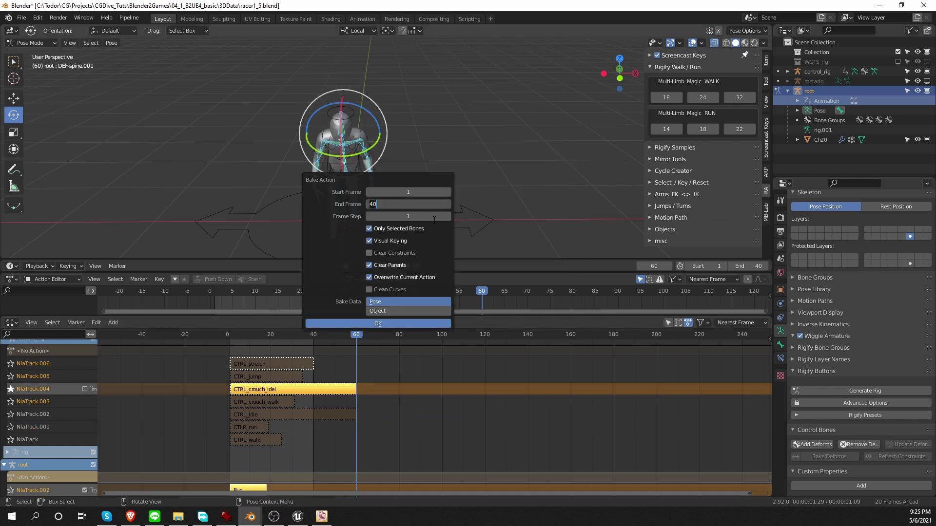
pyautogui.write('60')
pyautogui.press('BackSpace')
pyautogui.press('BackSpace')
pyautogui.write('59')
pyautogui.press('Return')
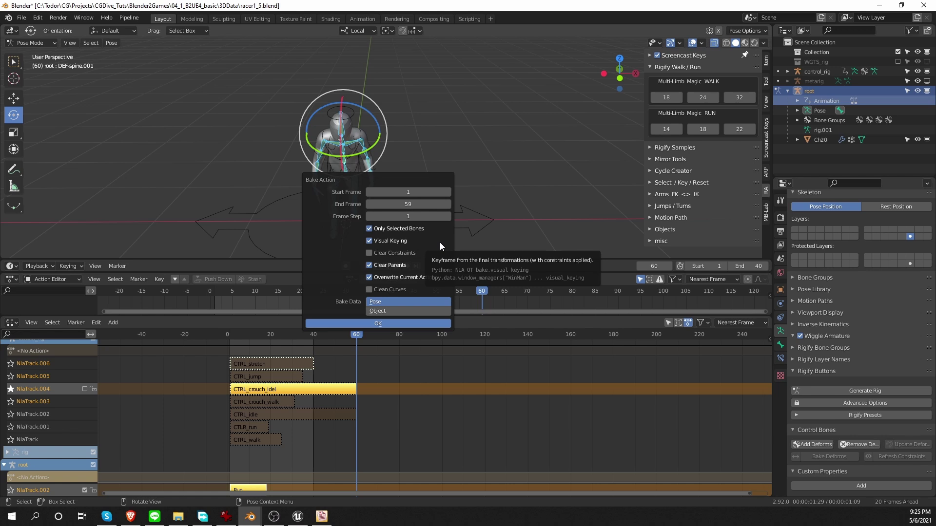
# Bake frames 1–59, rename the action Crouch_idle, and push it down to the NLA.
pyautogui.click(389, 324)
pyautogui.click(369, 278)
pyautogui.write('c')
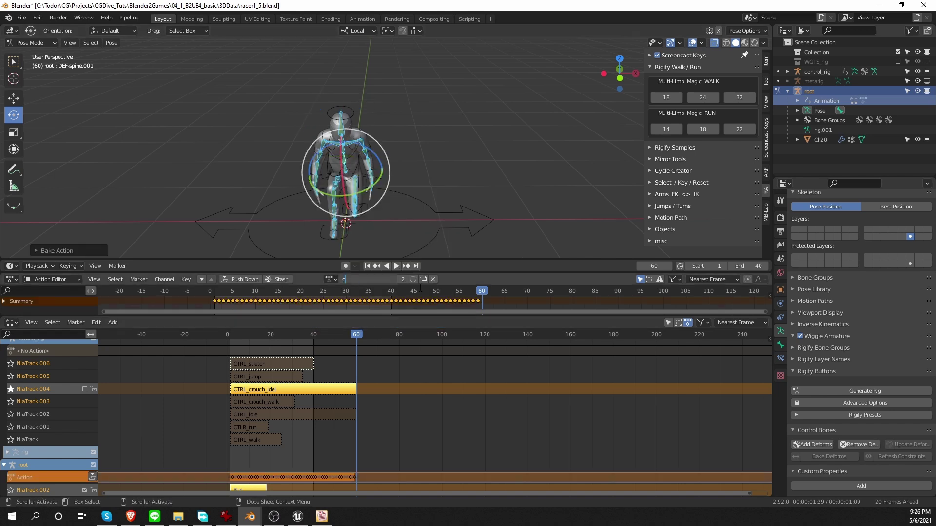
pyautogui.write('rouch_ide')
pyautogui.hotkey('ctrl', 'a')
pyautogui.write('Crouch_idle')
pyautogui.press('Return')
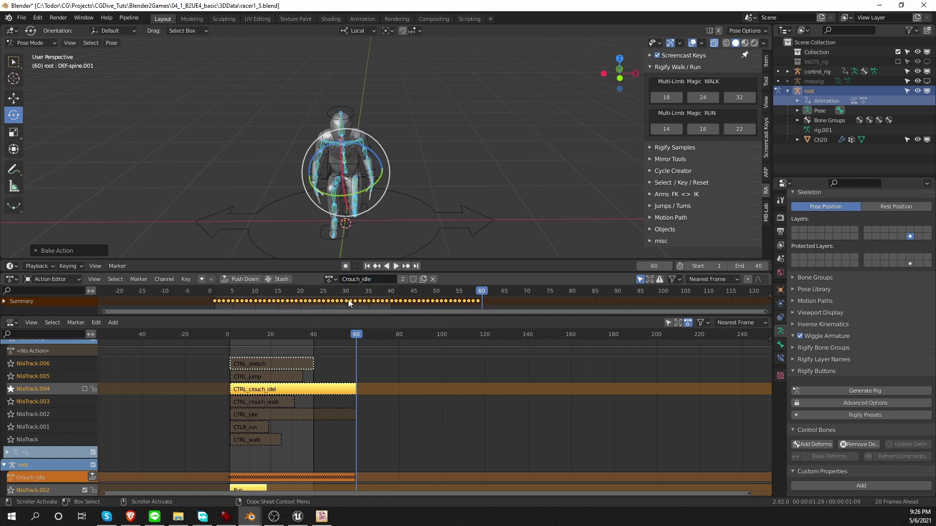
pyautogui.click(250, 279)
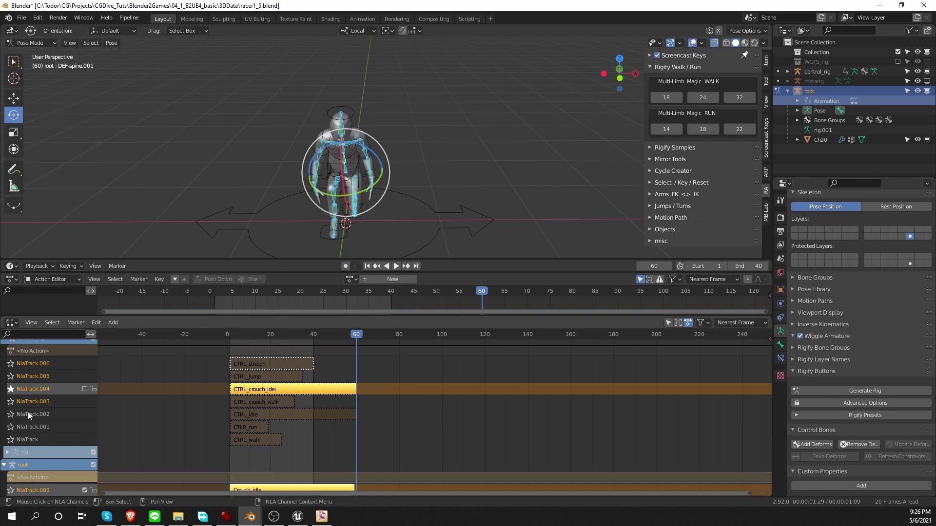
# Solo the crouch-walk control track and preview its cycle, checking it ends at frame 31.
pyautogui.click(11, 401)
pyautogui.moveTo(336, 199); pyautogui.dragTo(347, 197, button='middle')
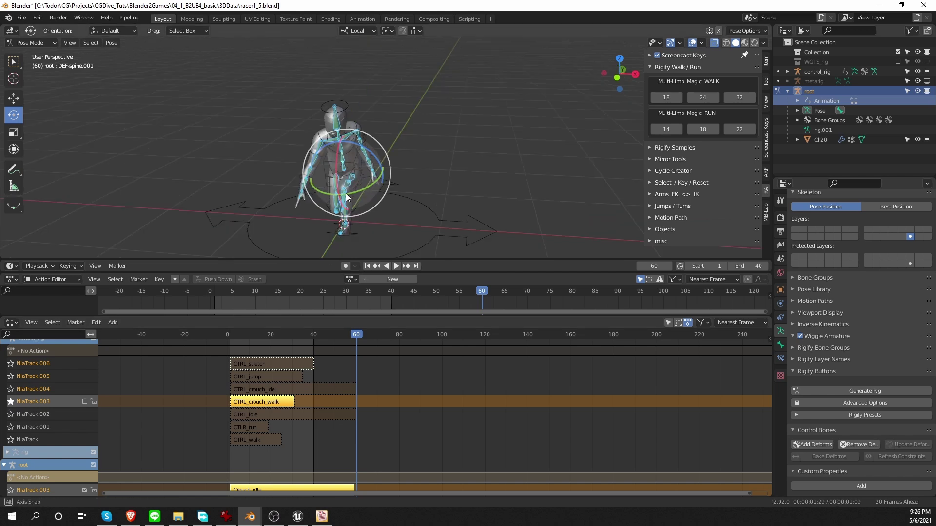
pyautogui.click(294, 334)
pyautogui.scroll(3, 294, 335)
pyautogui.press('space')
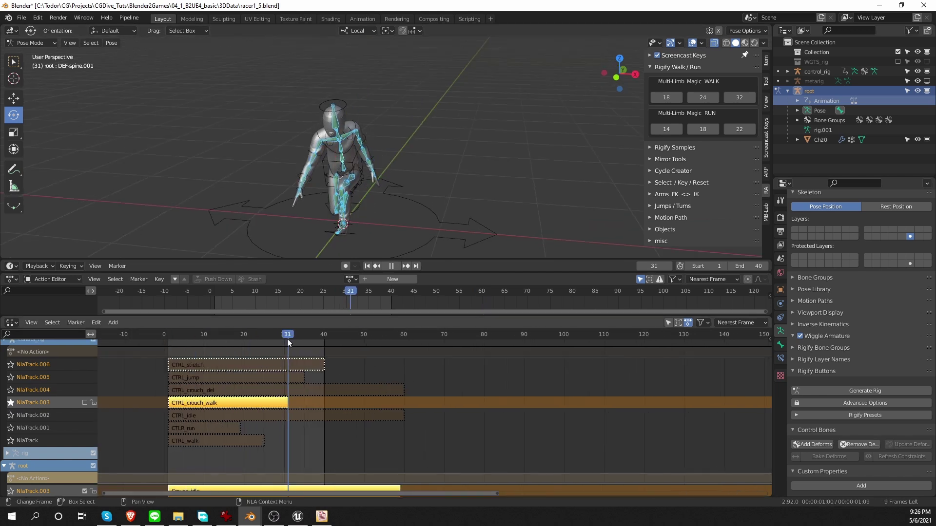
pyautogui.press('space')
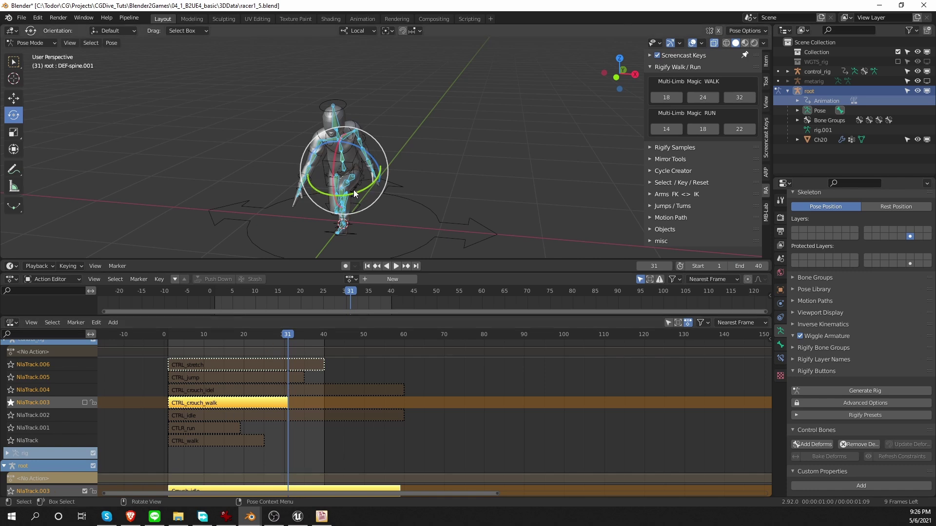
# Bake the crouch-walk animation into an action with End Frame 30.
pyautogui.press('F3')
pyautogui.press('Return')
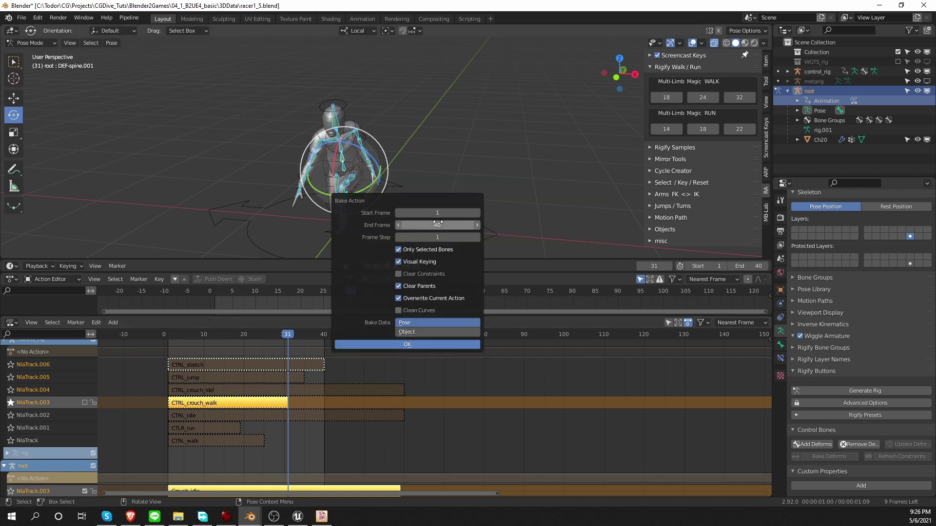
pyautogui.click(448, 225)
pyautogui.write('30')
pyautogui.press('Return')
pyautogui.click(437, 344)
# Rename the baked action Crouch_walk, push it down to the NLA, and solo the jump track.
pyautogui.doubleClick(359, 279)
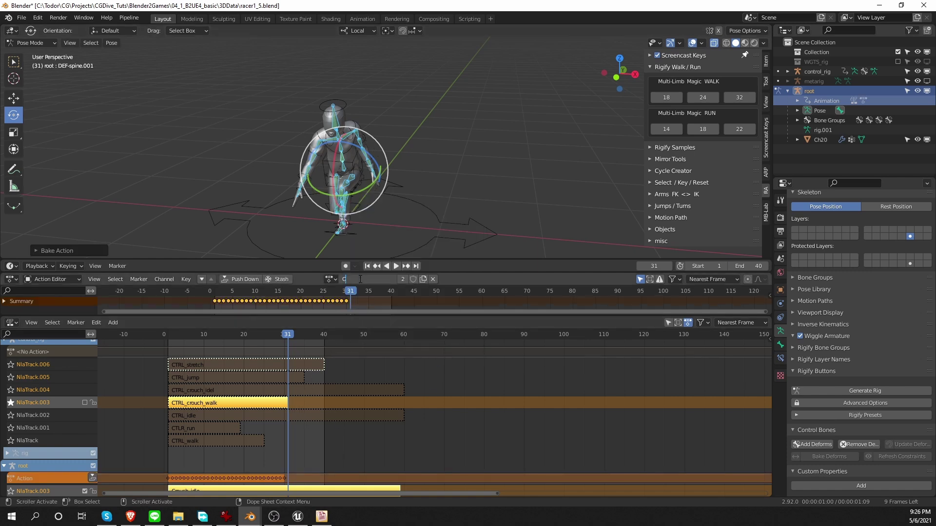
pyautogui.write('Crouch_walk')
pyautogui.press('Return')
pyautogui.click(250, 281)
pyautogui.click(10, 377)
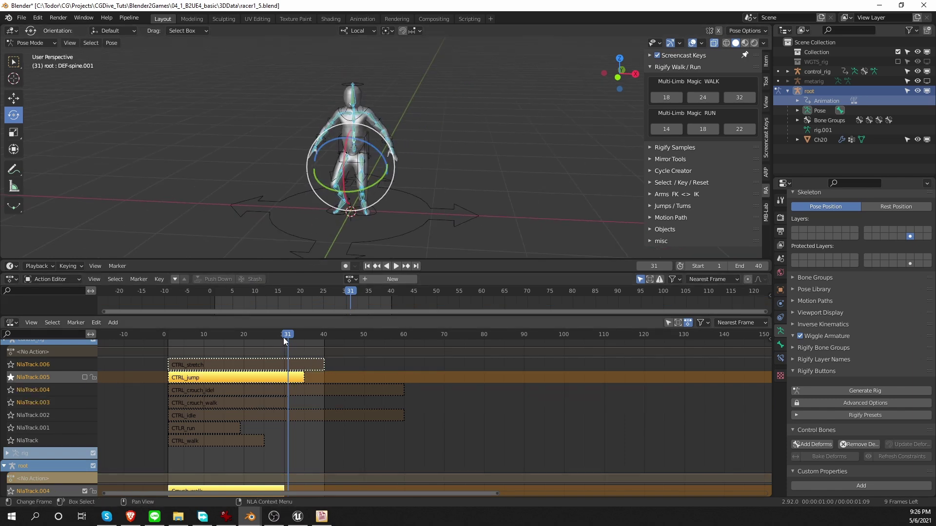
# Check the jump at frame 35 and bake it into an action with End Frame 35.
pyautogui.click(303, 335)
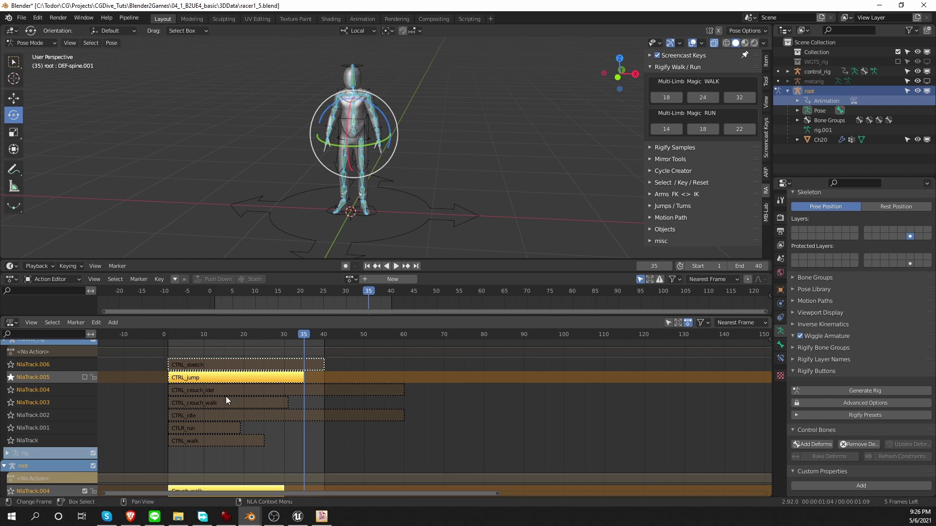
pyautogui.moveTo(294, 99); pyautogui.dragTo(312, 100, button='middle')
pyautogui.press('F3')
pyautogui.write('bake')
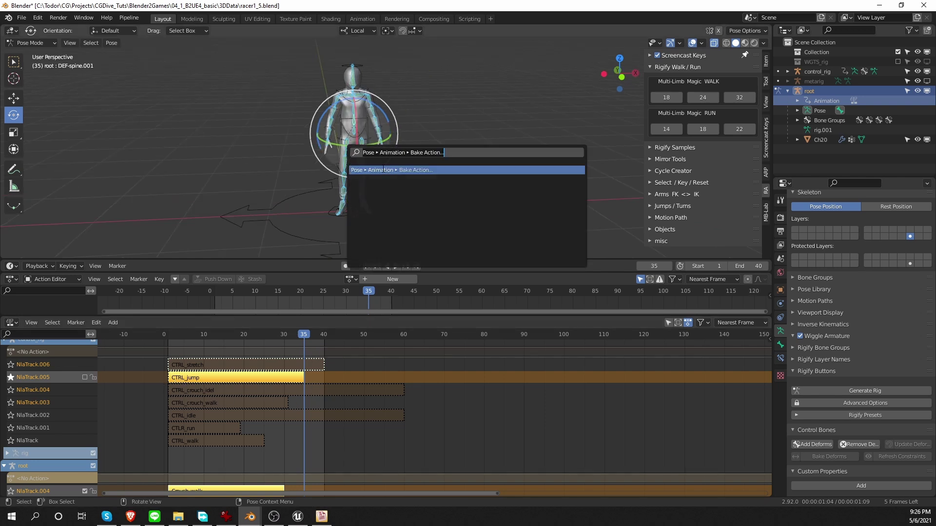
pyautogui.press('Return')
pyautogui.click(432, 199)
pyautogui.write('35')
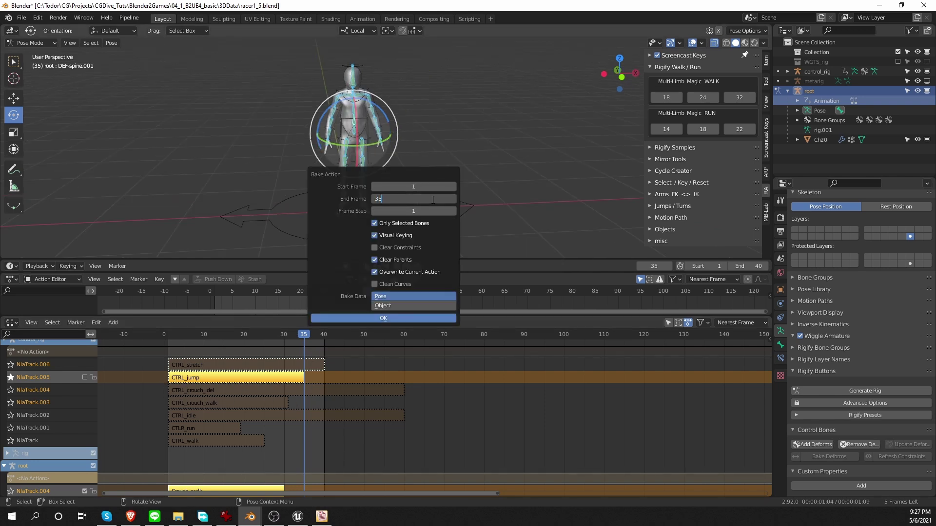
pyautogui.press('Return')
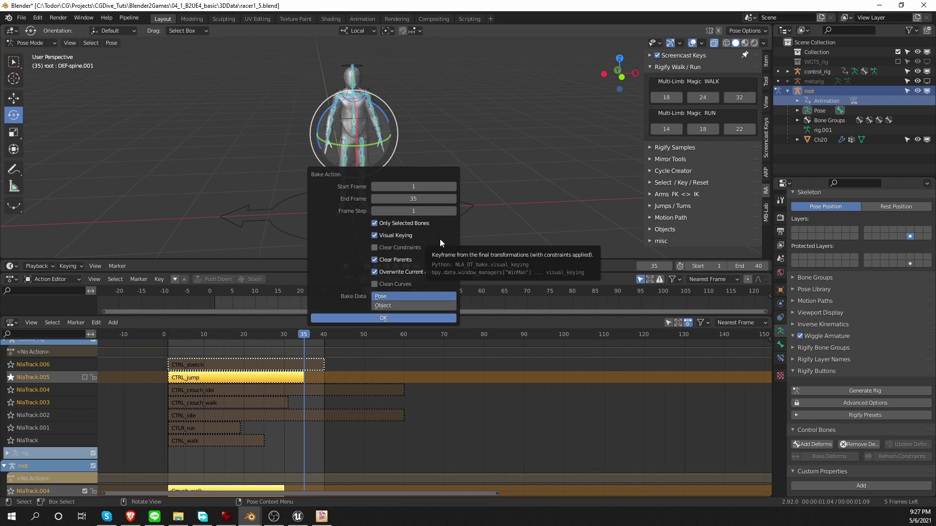
pyautogui.click(408, 317)
# Name the baked action Jump and push it down onto its own NLA track.
pyautogui.write('Jump')
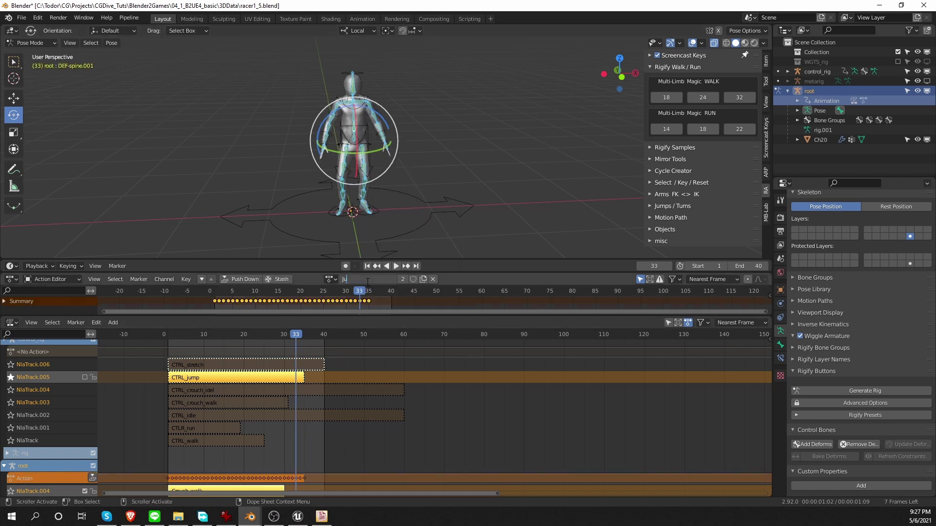
pyautogui.press('Return')
pyautogui.click(250, 280)
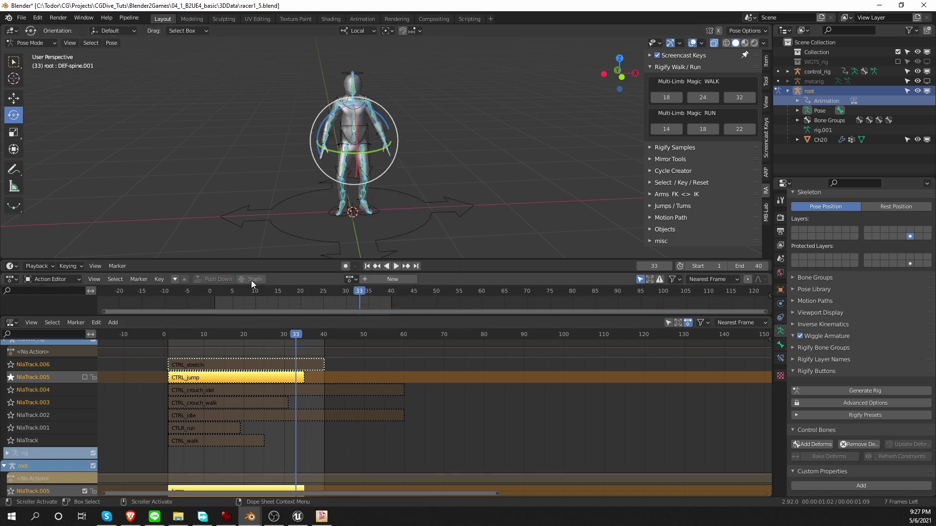
# Solo the CTRL_stretch track, preview it to frame 40, and bake it into a new action.
pyautogui.click(19, 365)
pyautogui.press('space')
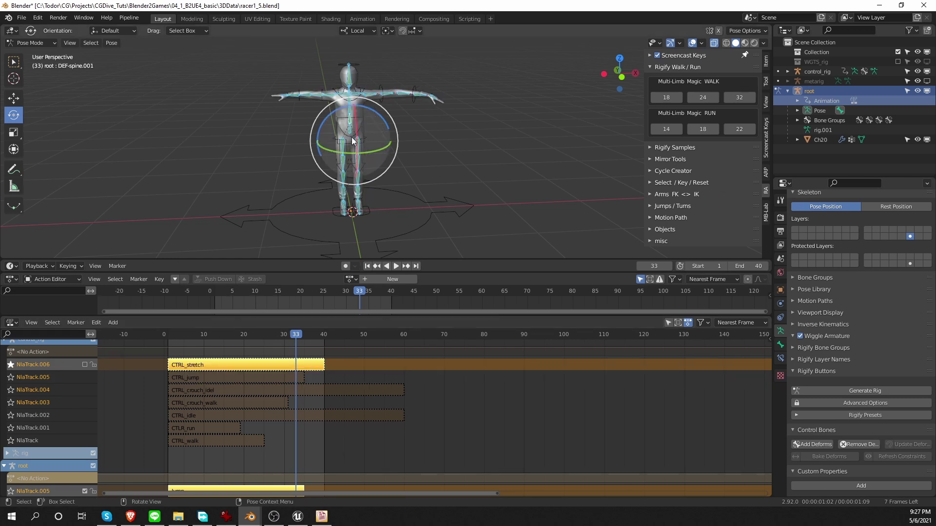
pyautogui.click(390, 290)
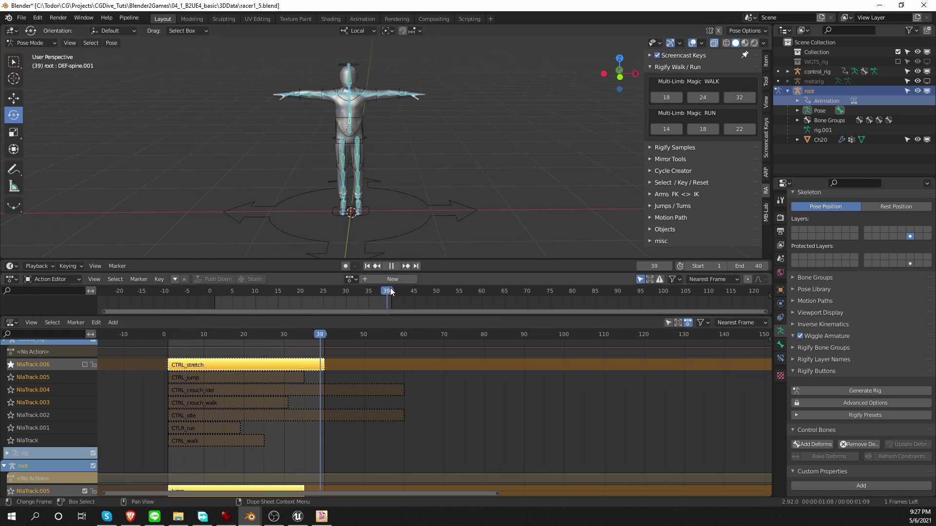
pyautogui.press('space')
pyautogui.press('F3')
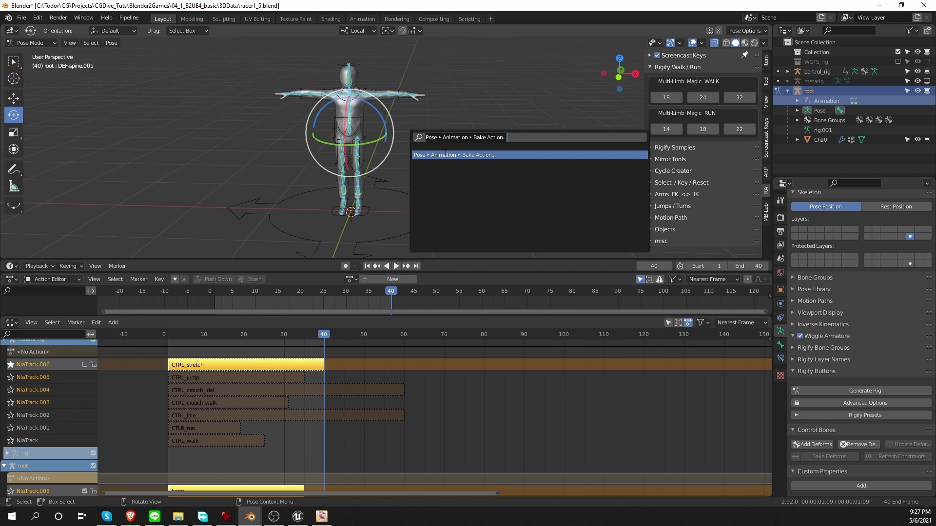
pyautogui.press('Return')
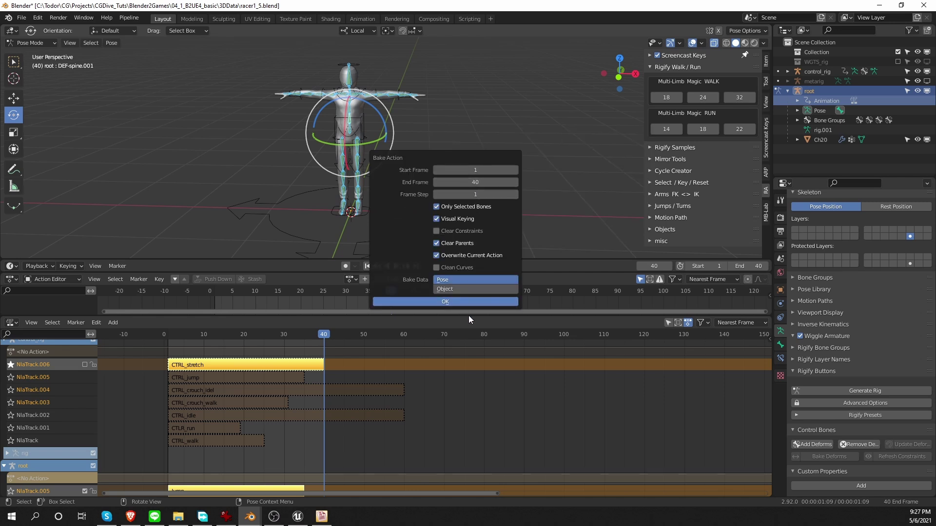
pyautogui.click(453, 301)
# Rename the baked action Stretch and push it down onto a new NLA track.
pyautogui.click(375, 279)
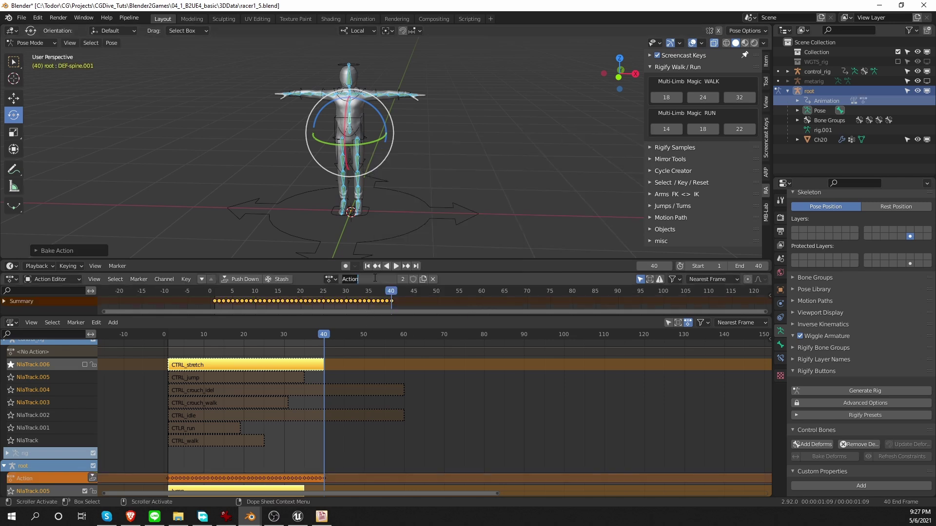
pyautogui.write('Sc')
pyautogui.press('BackSpace')
pyautogui.write('tre')
pyautogui.write('tch')
pyautogui.press('Return')
pyautogui.click(238, 279)
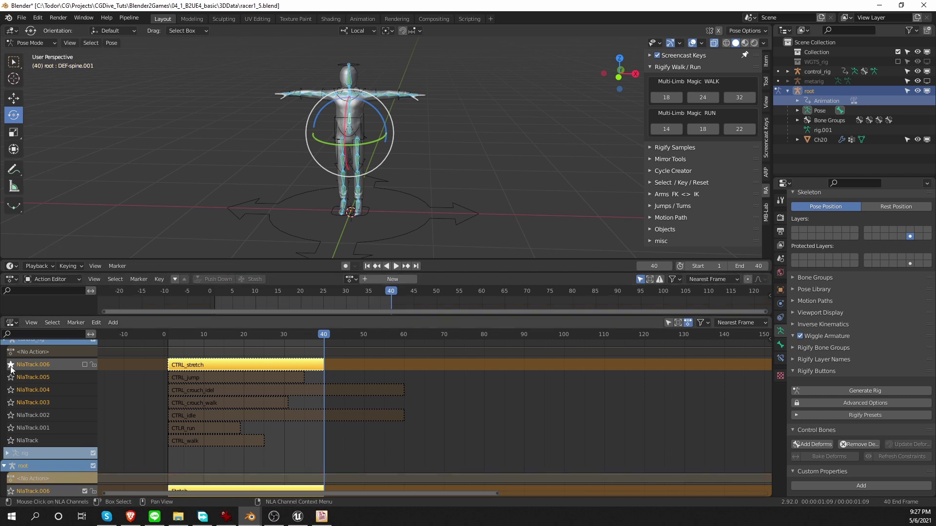
# Filter the NLA to root's seven baked tracks and show DEF-spine.001's Bone Constraints tab.
pyautogui.press('a')
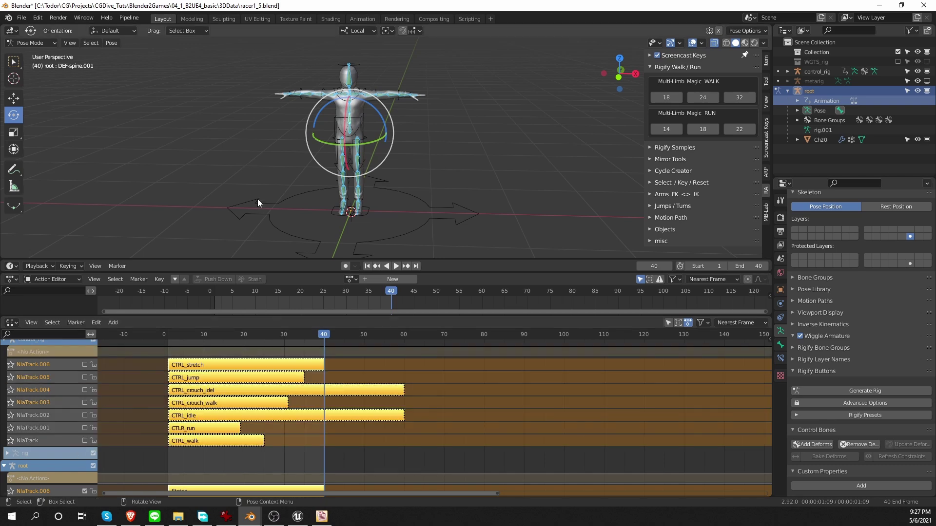
pyautogui.moveTo(258, 198); pyautogui.dragTo(434, 309, button='middle')
pyautogui.scroll(-2, 431, 341)
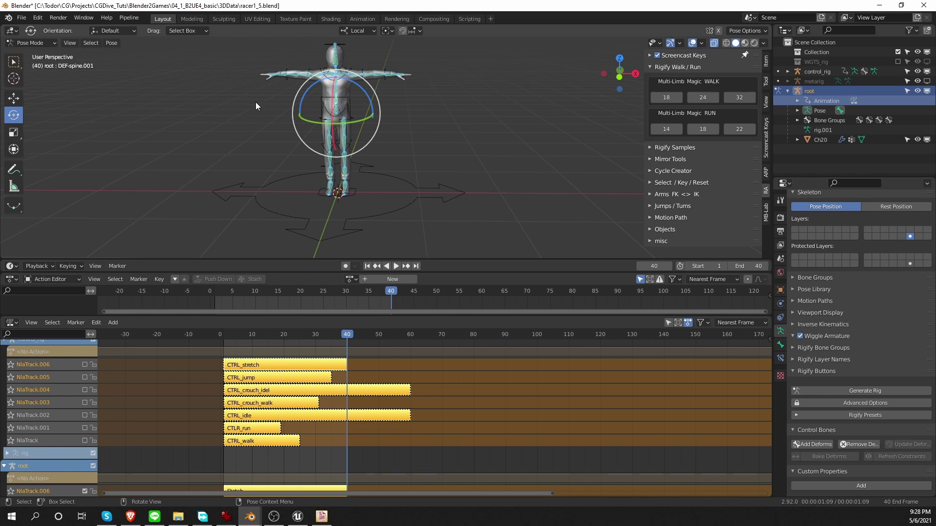
pyautogui.click(668, 322)
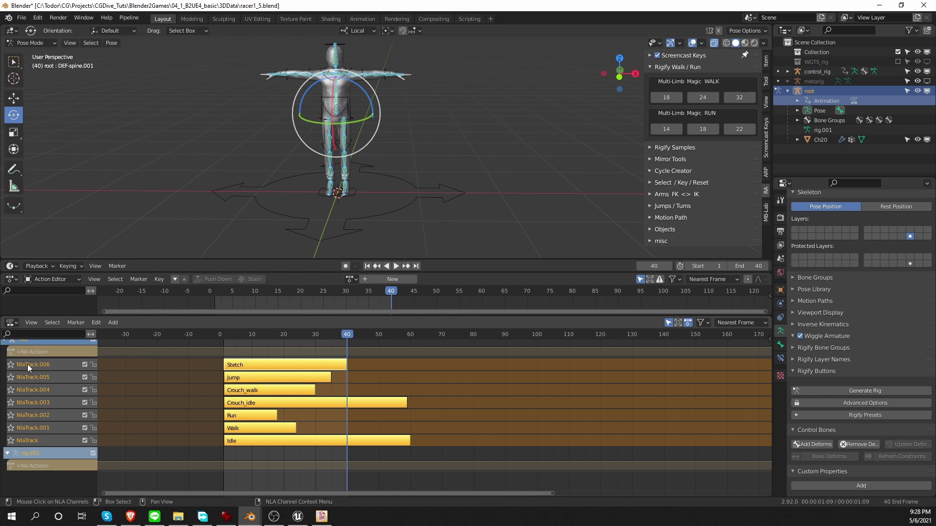
pyautogui.moveTo(395, 119); pyautogui.dragTo(425, 179, button='middle')
pyautogui.click(780, 359)
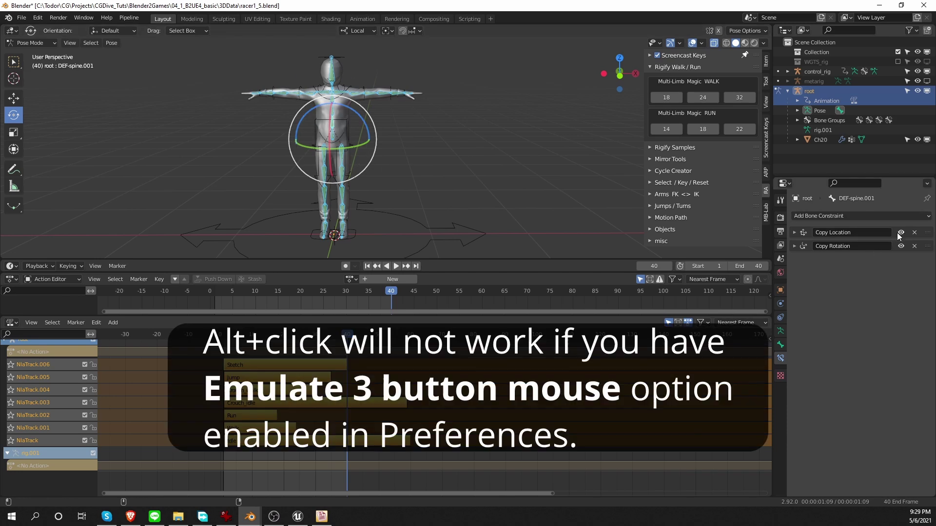
# Disable Copy Location and Copy Rotation on all selected bones, then check the upper-arm and thigh bones.
pyautogui.moveTo(900, 233); pyautogui.dragTo(899, 245)
pyautogui.click(371, 93)
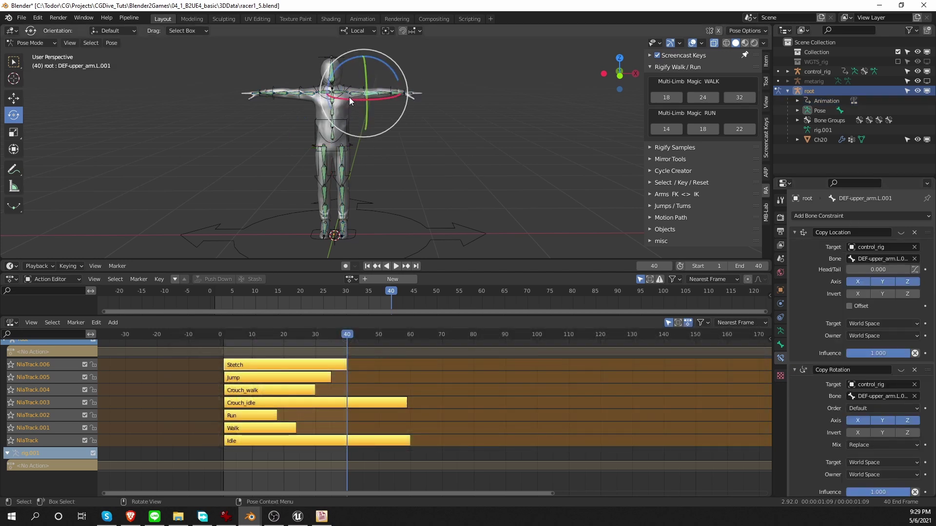
pyautogui.click(348, 94)
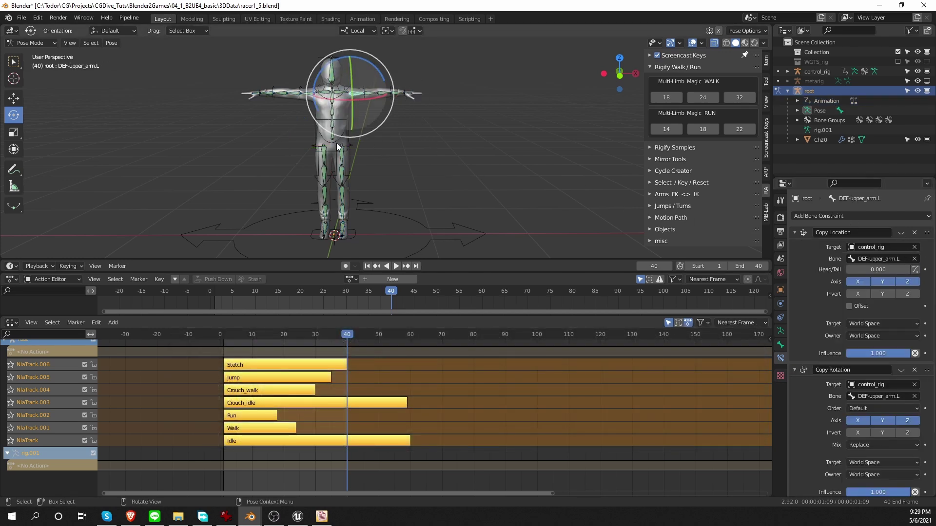
pyautogui.click(344, 173)
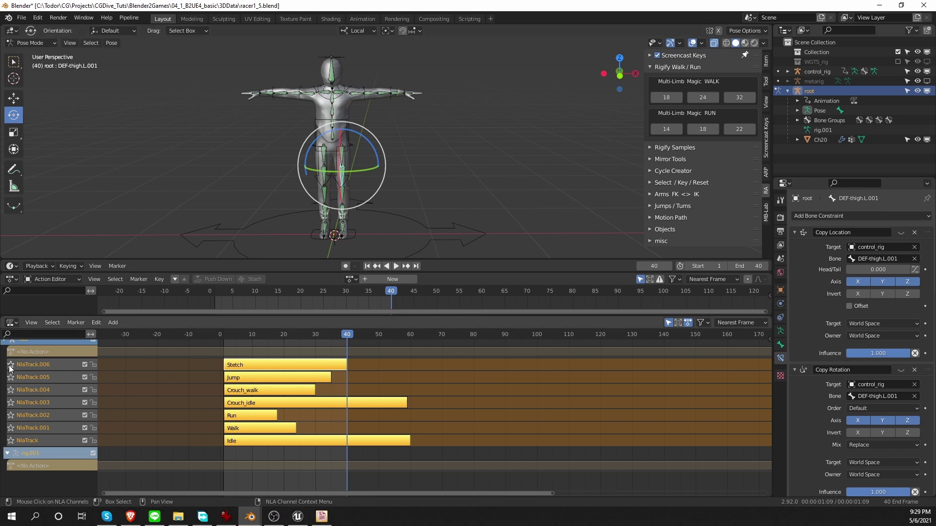
# Solo the Crouch_walk track and play it back from frame 1 at a side angle.
pyautogui.click(11, 390)
pyautogui.press('space')
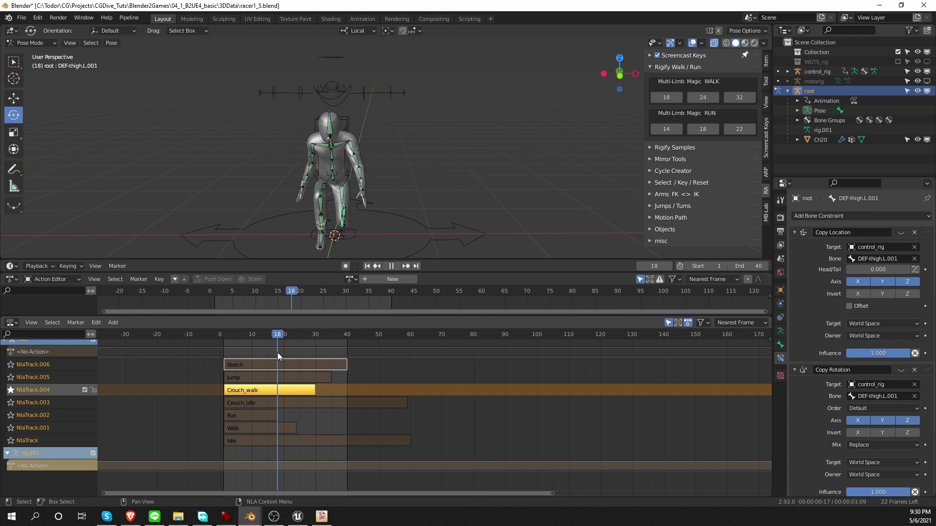
pyautogui.press('space')
pyautogui.moveTo(324, 251); pyautogui.dragTo(288, 246, button='middle')
pyautogui.click(223, 334)
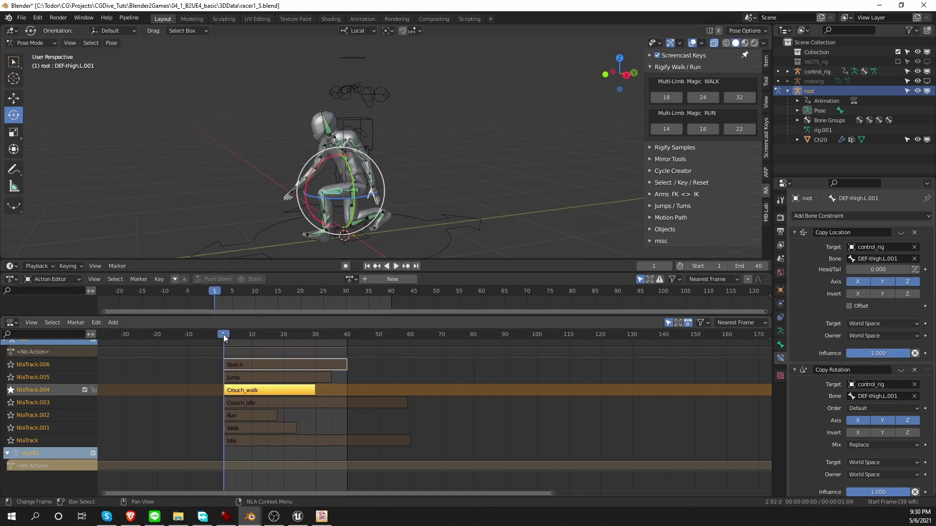
pyautogui.press('space')
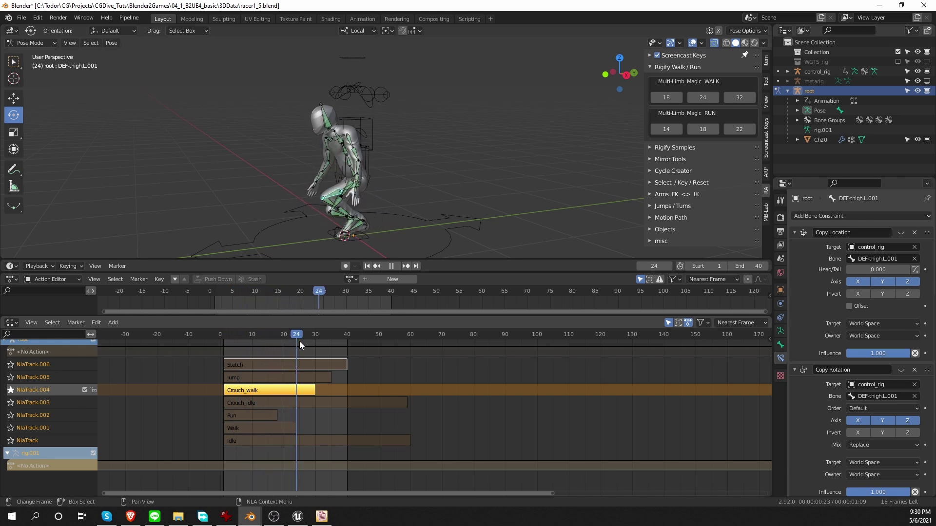
pyautogui.press('space')
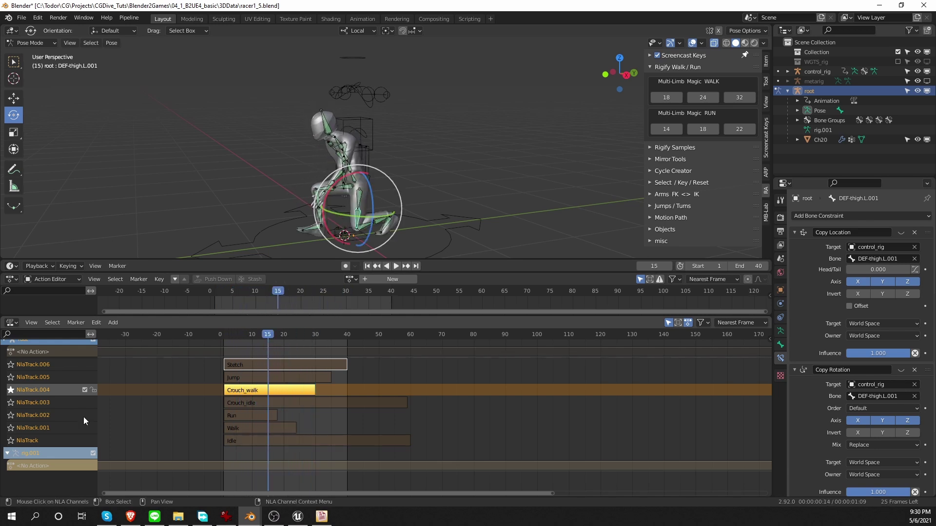
# Solo and preview the Run track, then the Walk track.
pyautogui.click(10, 415)
pyautogui.moveTo(264, 336); pyautogui.dragTo(282, 352)
pyautogui.click(12, 428)
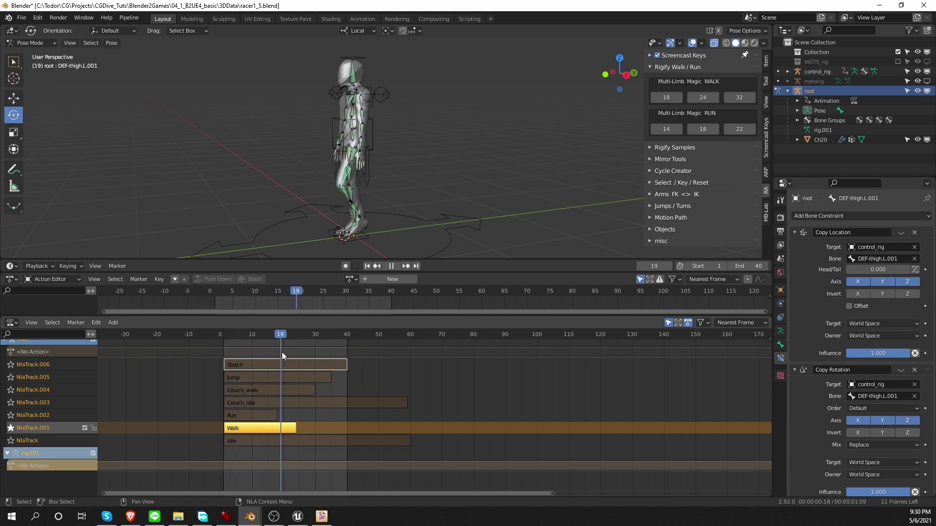
pyautogui.press('space')
# Solo the Idle track and play it from frame 1 in front view.
pyautogui.press('space')
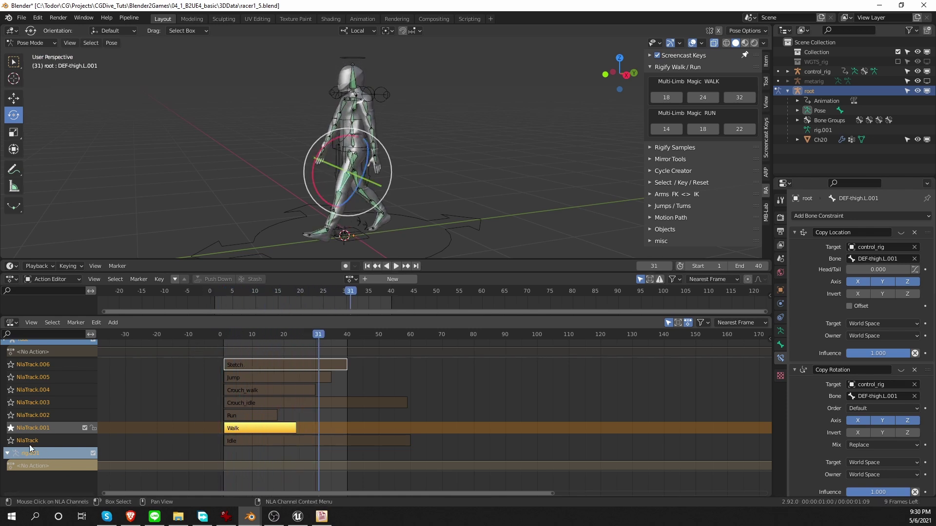
pyautogui.click(10, 440)
pyautogui.hotkey('shift', 'Left')
pyautogui.press('space')
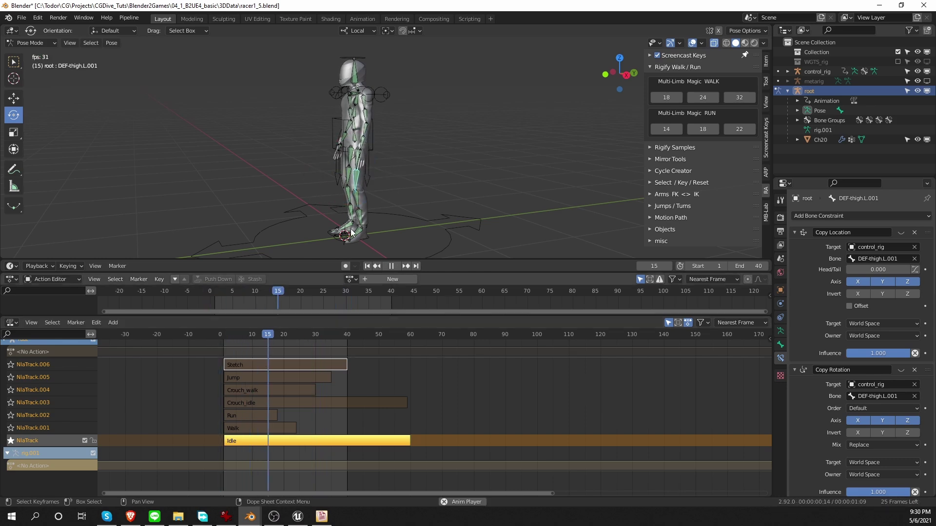
pyautogui.press('KP_1')
pyautogui.press('space')
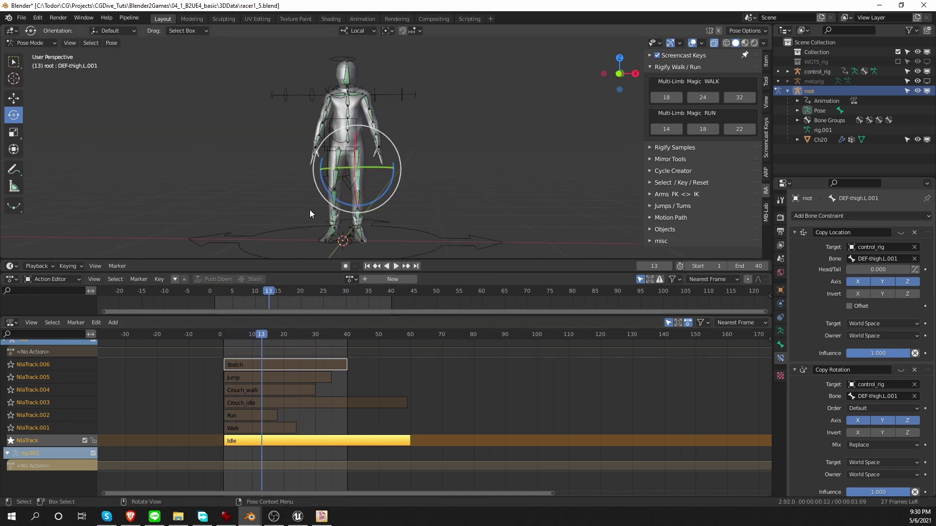